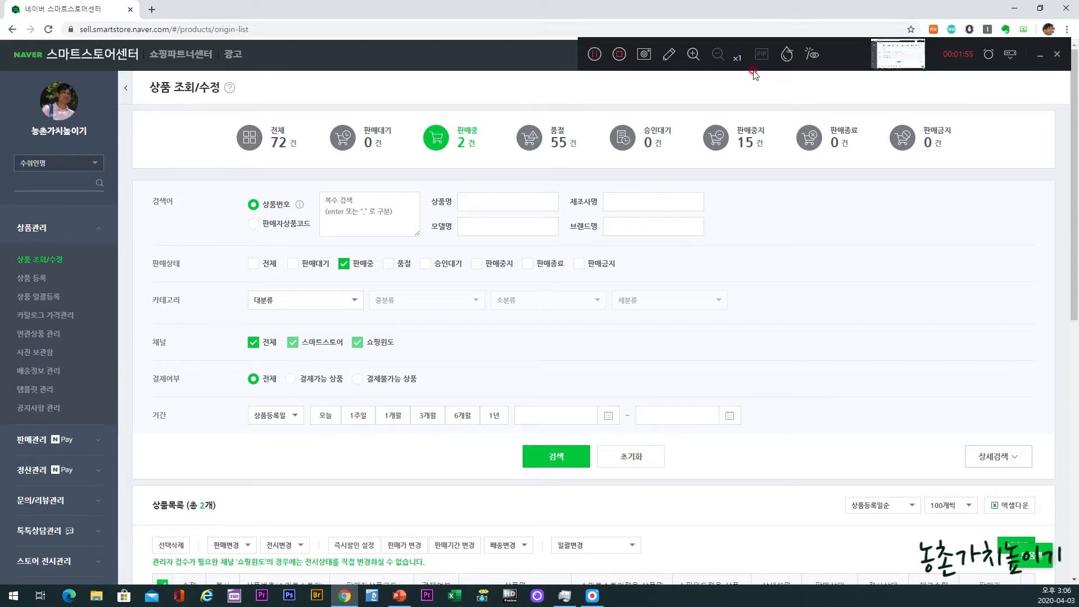
Step: Highlight the 상품 조회/수정 menu entry and the product status counts in yellow, and clear the markings
{"action": "left_click", "coordinate": [674, 58]}
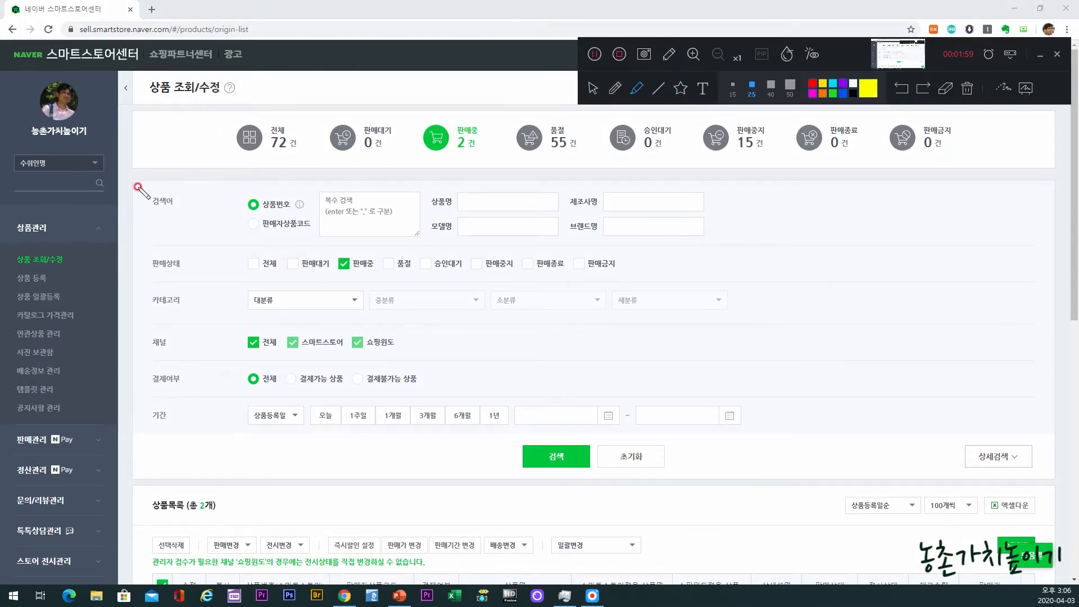
{"action": "mouse_move", "coordinate": [14, 242]}
{"action": "left_mouse_down"}
{"action": "mouse_move", "coordinate": [60, 249]}
{"action": "mouse_move", "coordinate": [48, 273]}
{"action": "left_mouse_up"}
{"action": "mouse_move", "coordinate": [252, 159]}
{"action": "left_mouse_down"}
{"action": "mouse_move", "coordinate": [756, 173]}
{"action": "mouse_move", "coordinate": [949, 163]}
{"action": "left_mouse_up"}
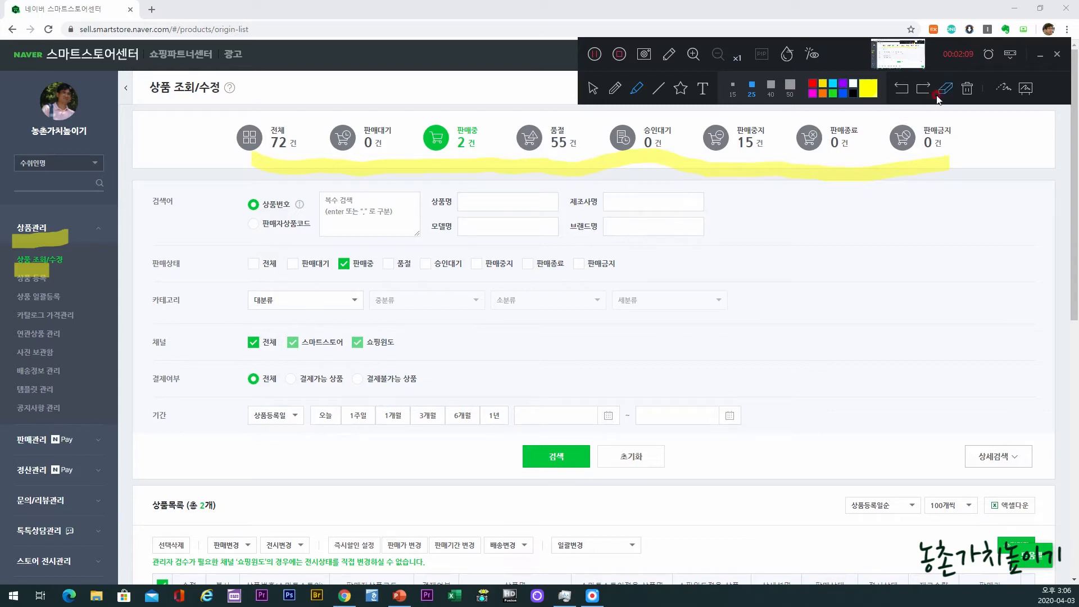
{"action": "left_click", "coordinate": [593, 92]}
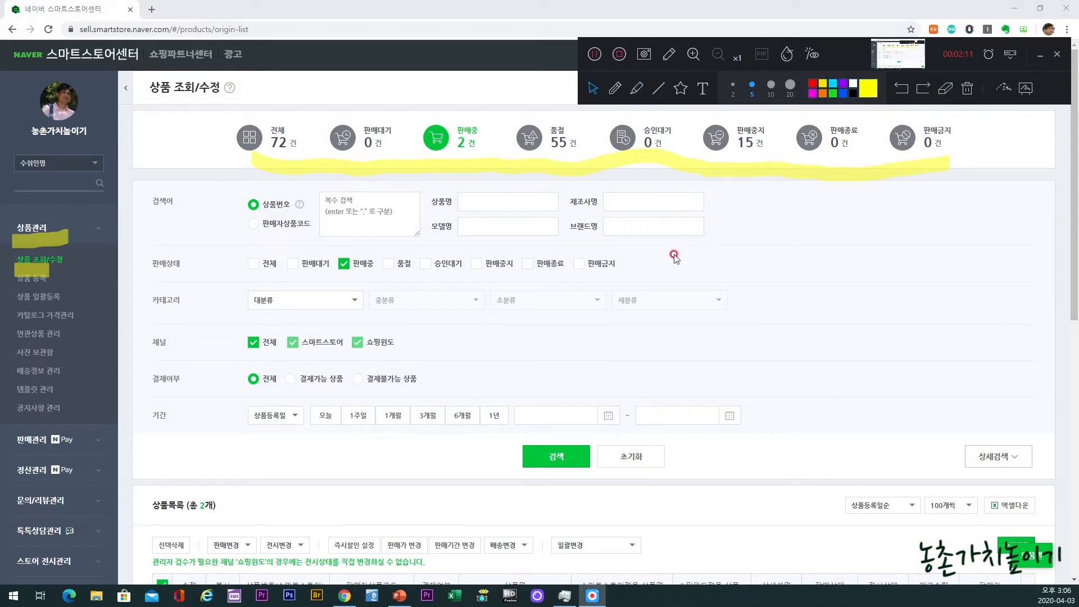
{"action": "scroll", "coordinate": [736, 268], "scroll_direction": "down", "scroll_amount": 2}
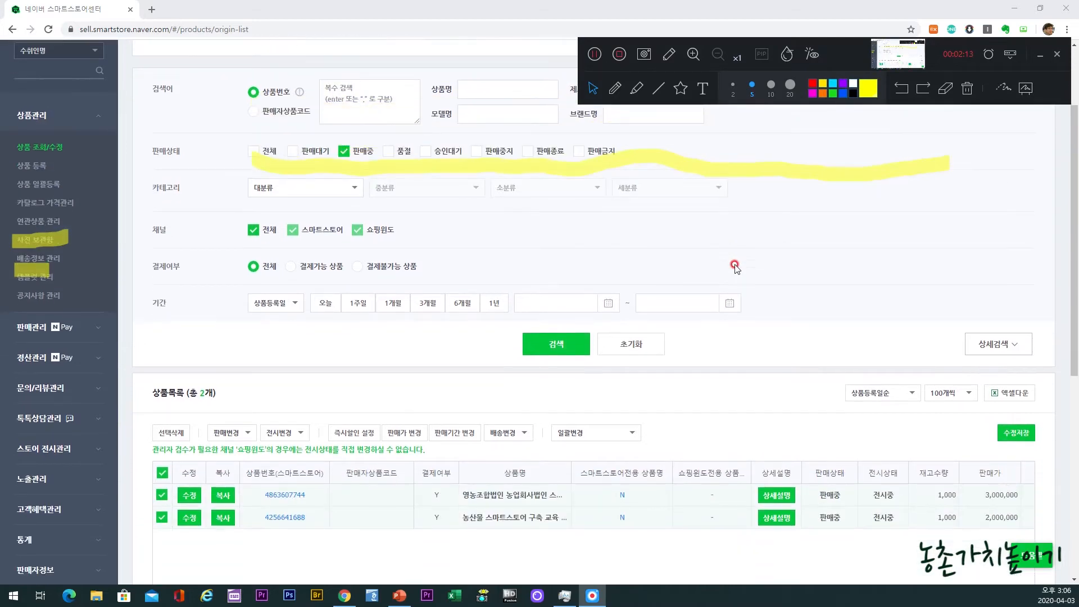
{"action": "left_click", "coordinate": [967, 93]}
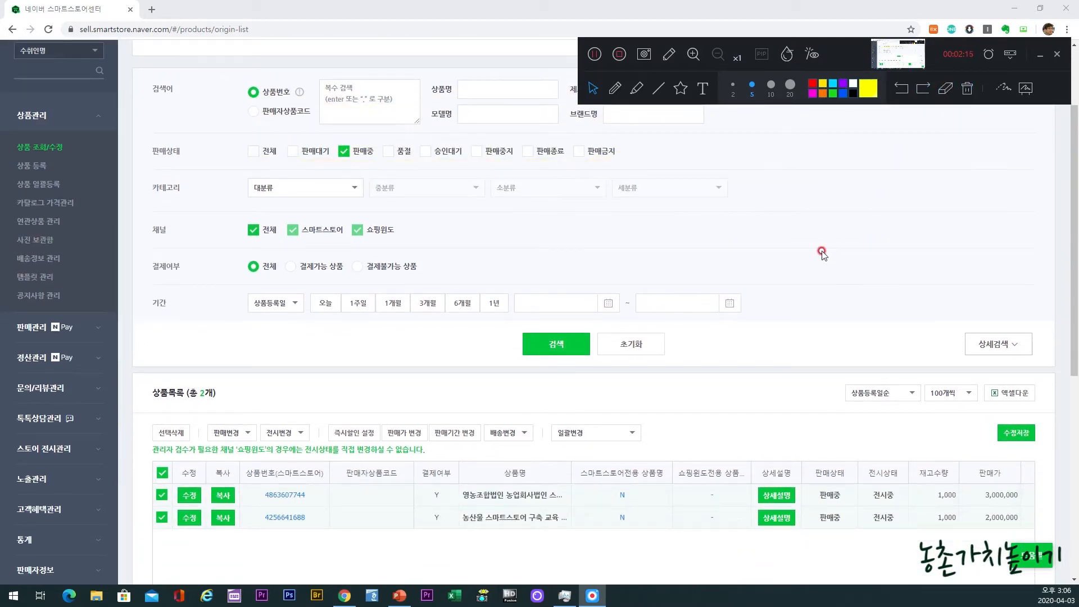
Step: Open the bulk 판매기간 변경 settings for the selected products and close them without applying
{"action": "scroll", "coordinate": [818, 245], "scroll_direction": "down", "scroll_amount": 2}
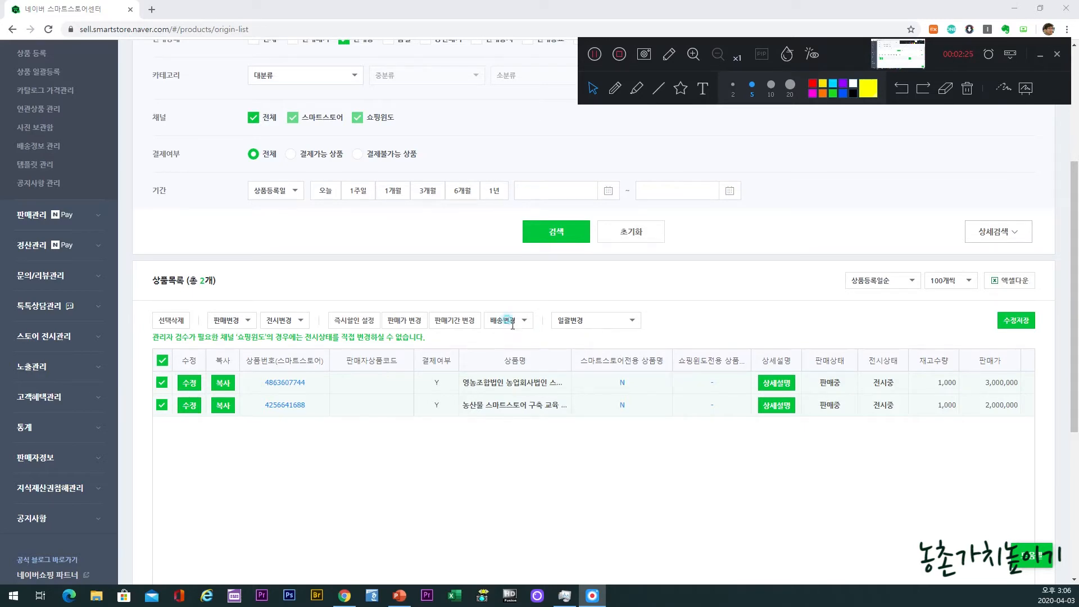
{"action": "left_click", "coordinate": [454, 321]}
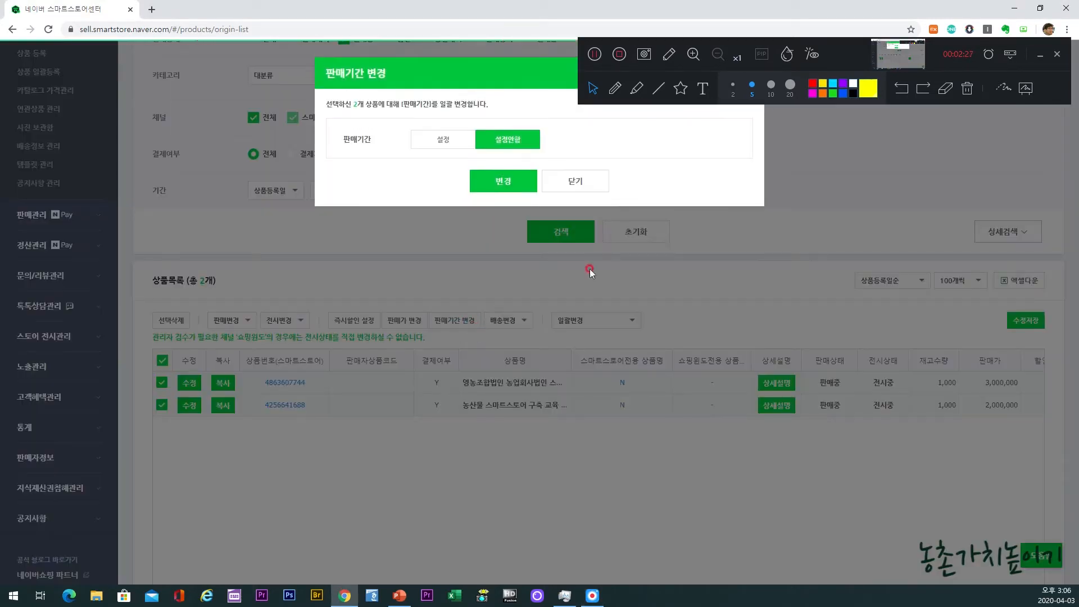
{"action": "left_click", "coordinate": [576, 181]}
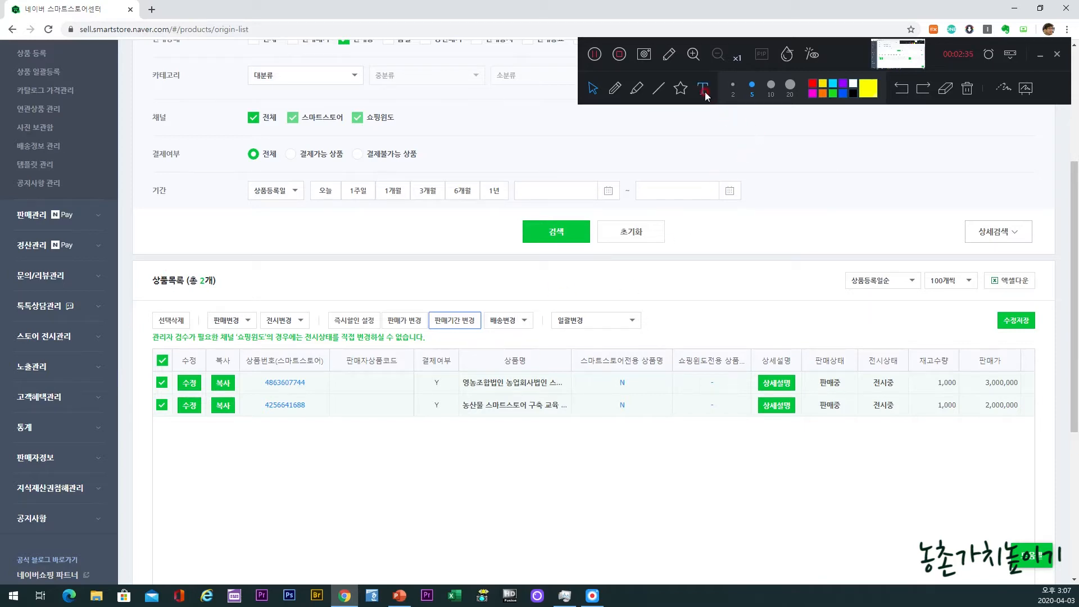
Step: Circle the 일괄변경 selector above the product list with the yellow highlighter, and clear the marking
{"action": "left_click", "coordinate": [667, 60]}
{"action": "mouse_move", "coordinate": [628, 331]}
{"action": "left_mouse_down"}
{"action": "mouse_move", "coordinate": [552, 316]}
{"action": "mouse_move", "coordinate": [644, 283]}
{"action": "left_mouse_up"}
{"action": "left_click", "coordinate": [754, 252]}
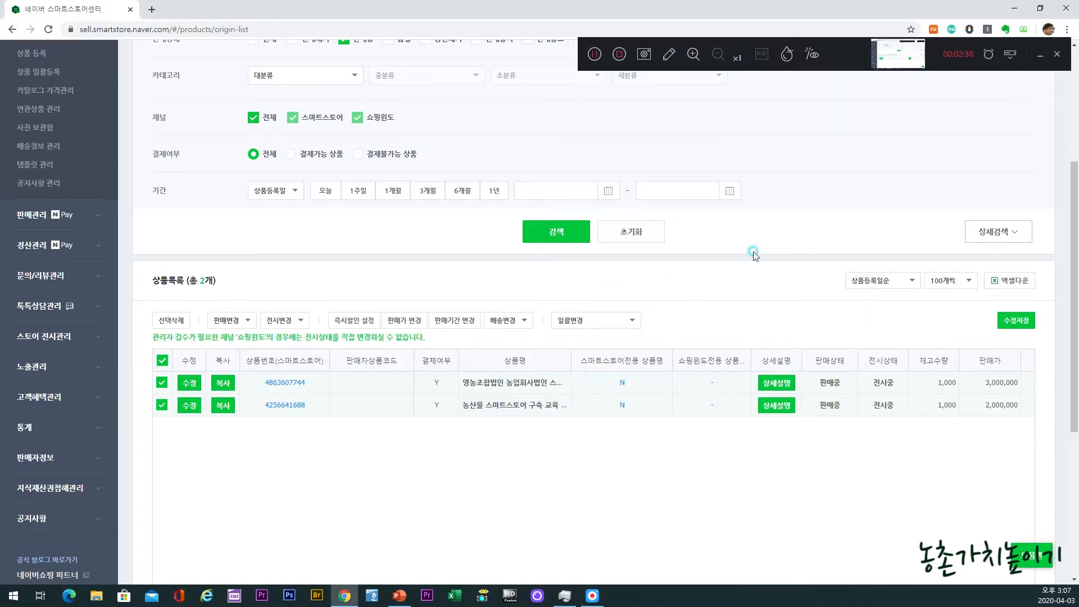
{"action": "left_click", "coordinate": [669, 54]}
{"action": "mouse_move", "coordinate": [660, 344]}
{"action": "left_mouse_down"}
{"action": "mouse_move", "coordinate": [549, 305]}
{"action": "mouse_move", "coordinate": [652, 337]}
{"action": "left_mouse_up"}
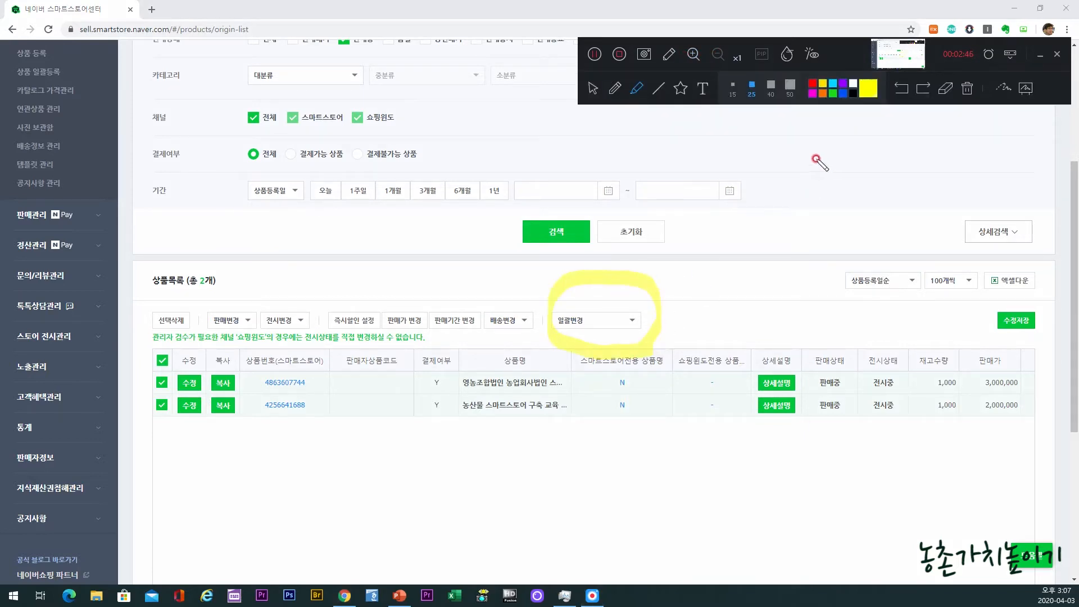
{"action": "left_click", "coordinate": [966, 89]}
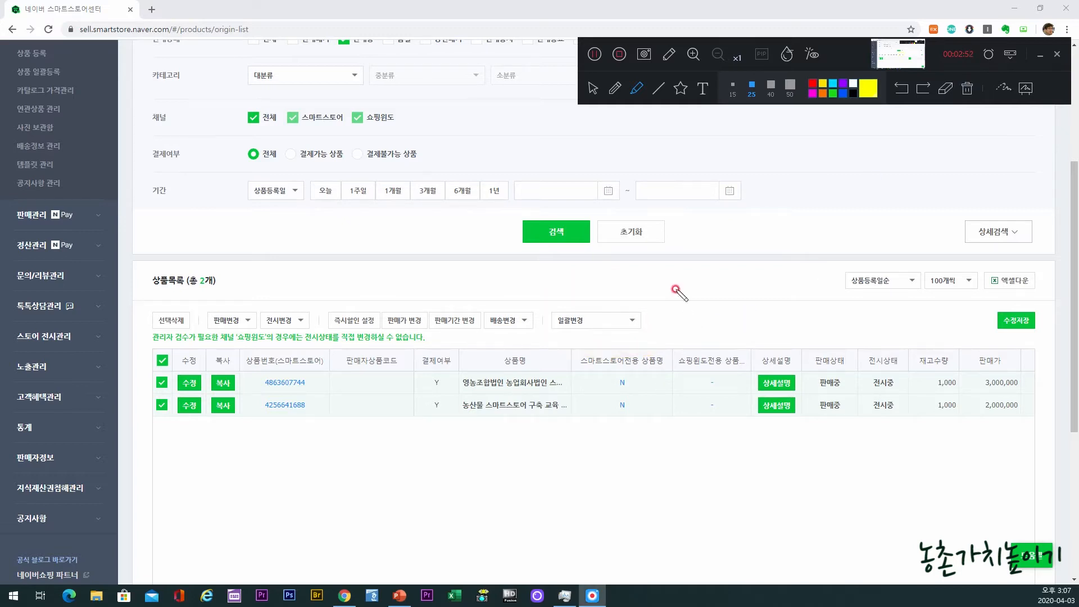
Step: Open the bulk 구매수량제한 settings for the selected products and close them without applying
{"action": "left_click", "coordinate": [592, 90]}
{"action": "left_click", "coordinate": [622, 320]}
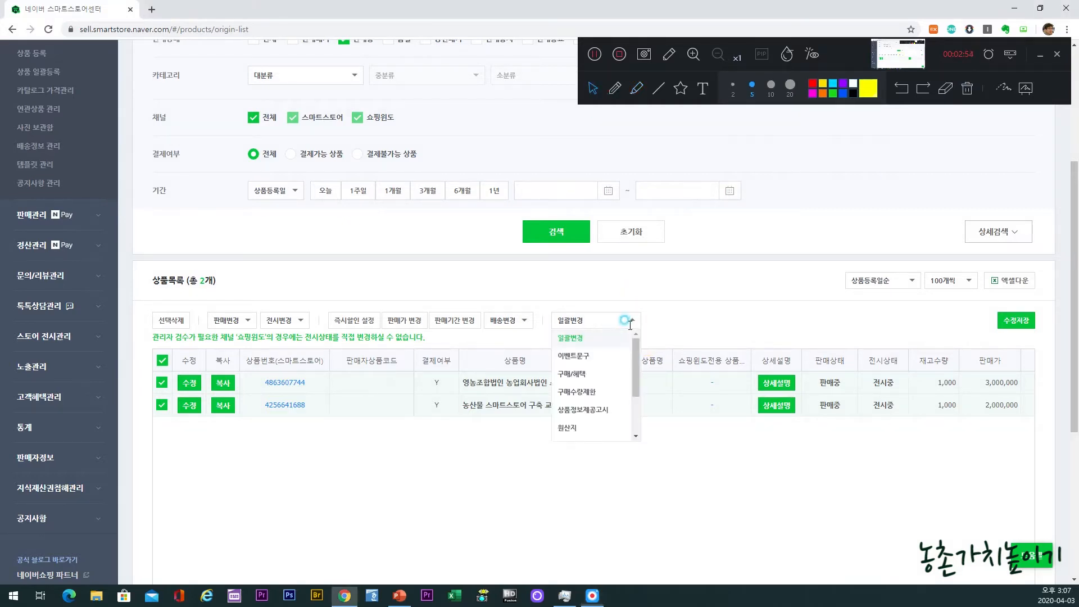
{"action": "left_click", "coordinate": [590, 394]}
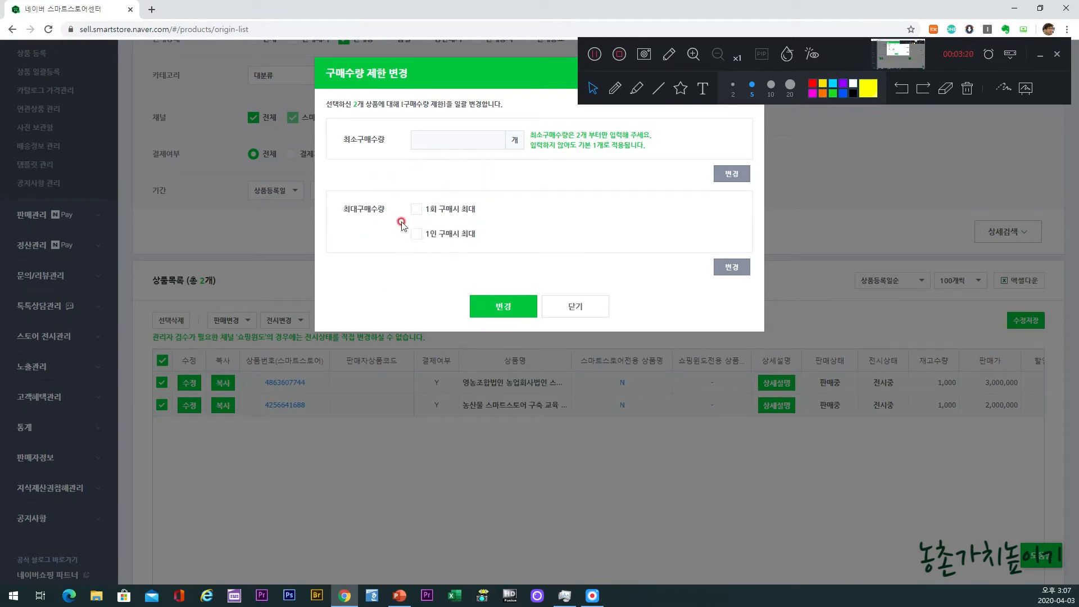
{"action": "left_click", "coordinate": [590, 314]}
Step: Open the bulk 상품정보제공고시 change for the selected products and choose the product group 식품(농,축,수산물)
{"action": "left_click", "coordinate": [595, 324]}
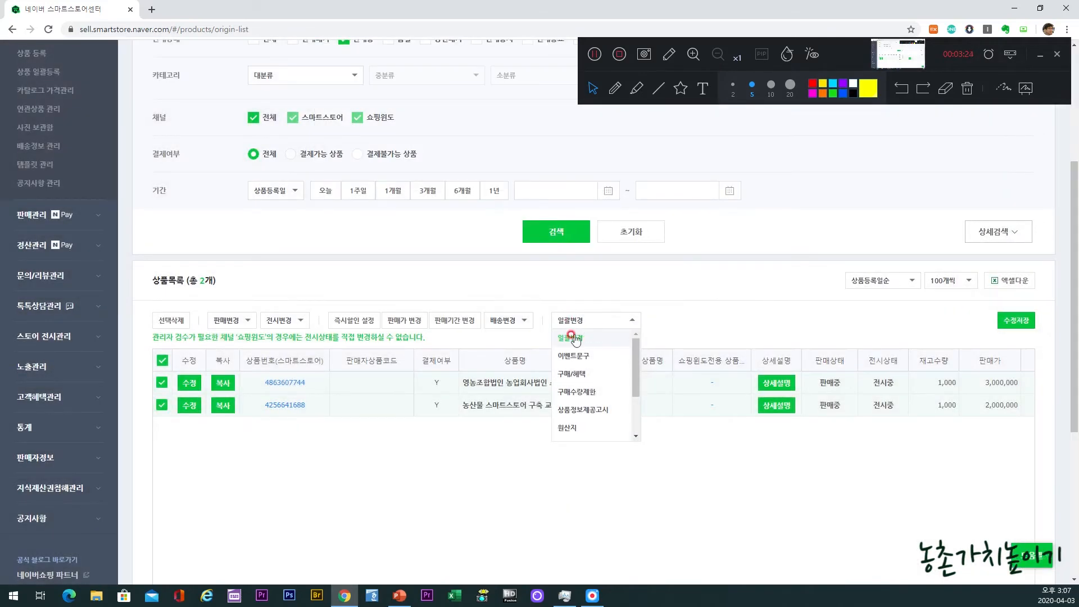
{"action": "left_click", "coordinate": [591, 415]}
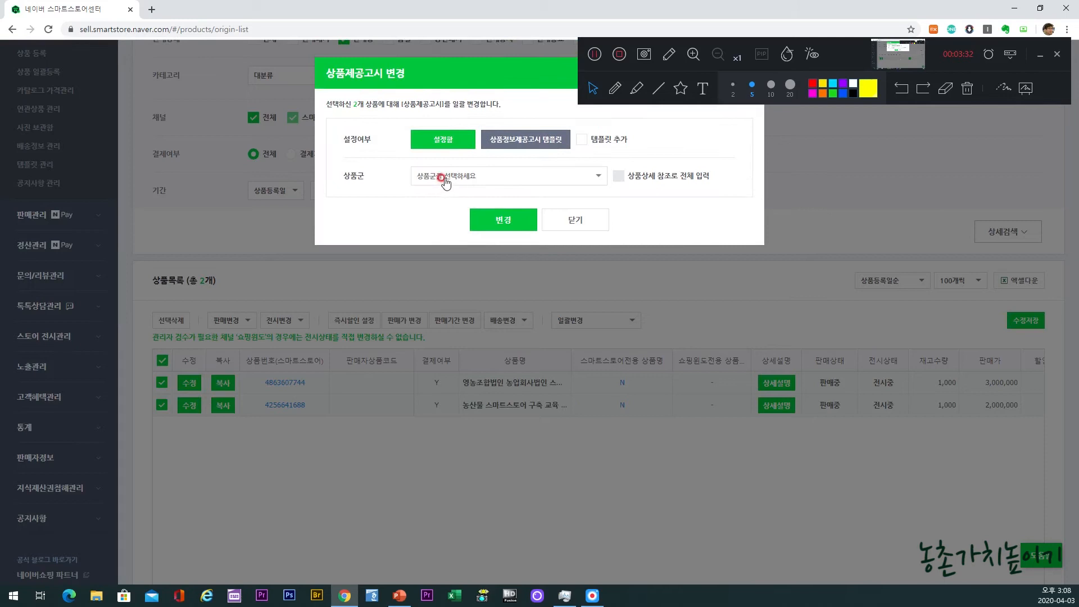
{"action": "left_click", "coordinate": [441, 173]}
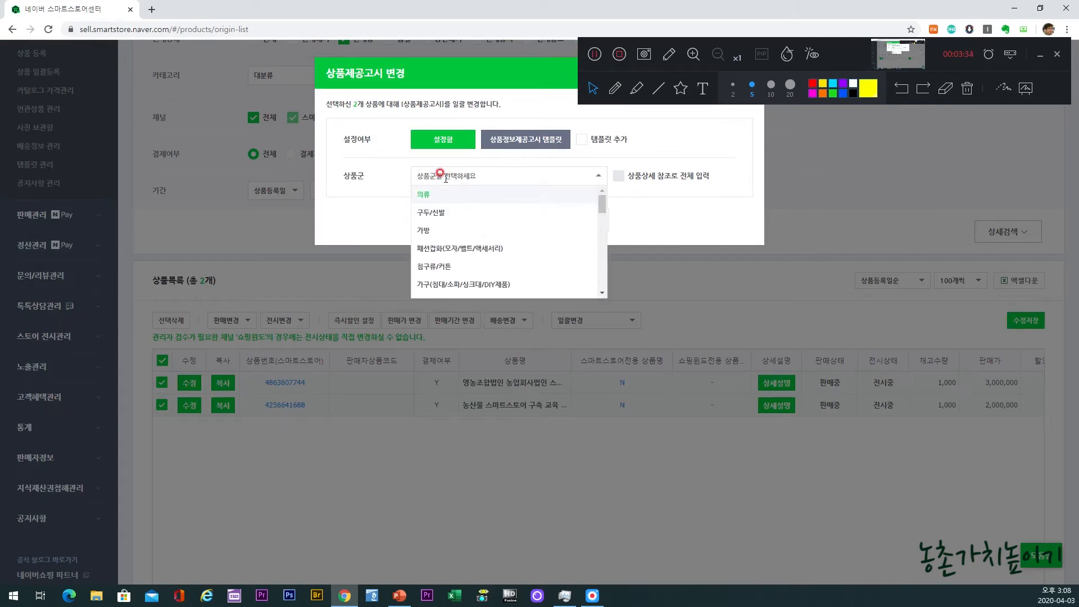
{"action": "scroll", "coordinate": [478, 232], "scroll_direction": "down", "scroll_amount": 5}
{"action": "scroll", "coordinate": [482, 236], "scroll_direction": "down", "scroll_amount": 1}
{"action": "left_click", "coordinate": [482, 238]}
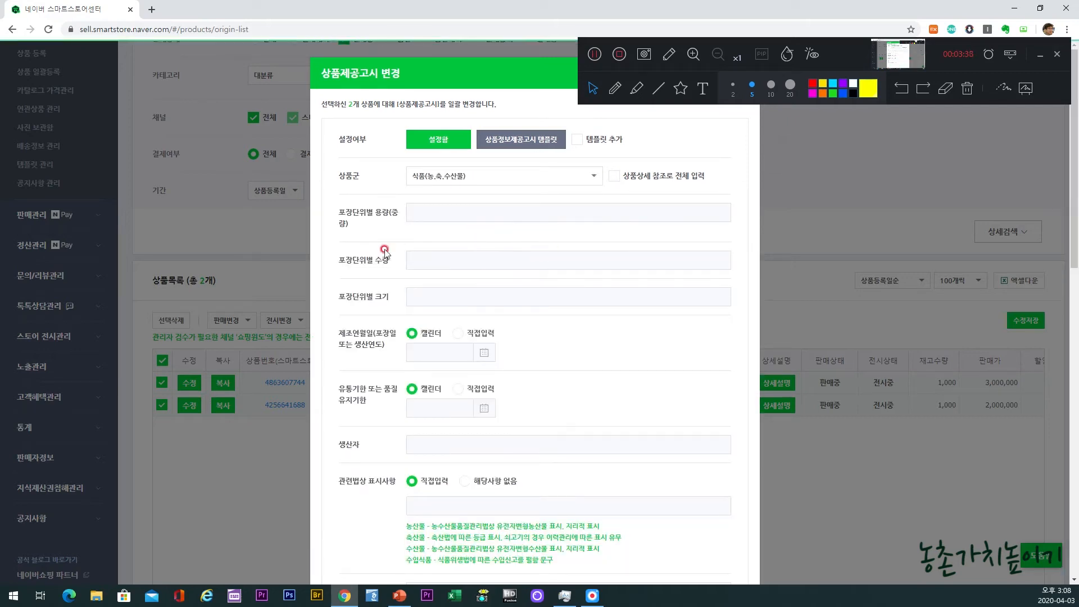
Step: Look through the food disclosure fields, from package weight and production date to refund terms, and close the form without applying
{"action": "left_click", "coordinate": [425, 210]}
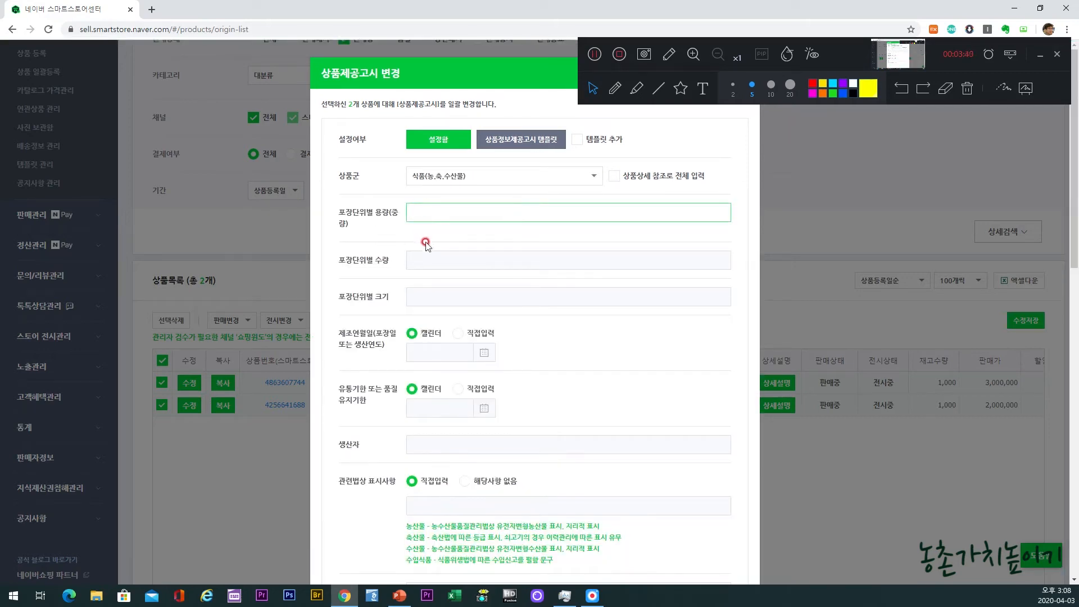
{"action": "left_click", "coordinate": [425, 259]}
{"action": "left_click", "coordinate": [424, 299]}
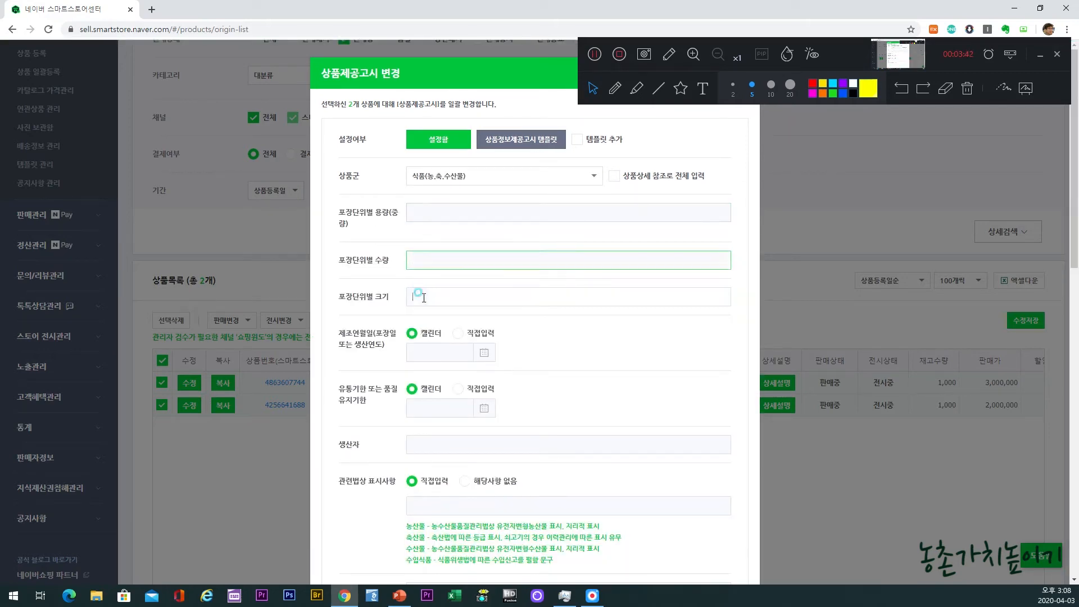
{"action": "left_click", "coordinate": [425, 350]}
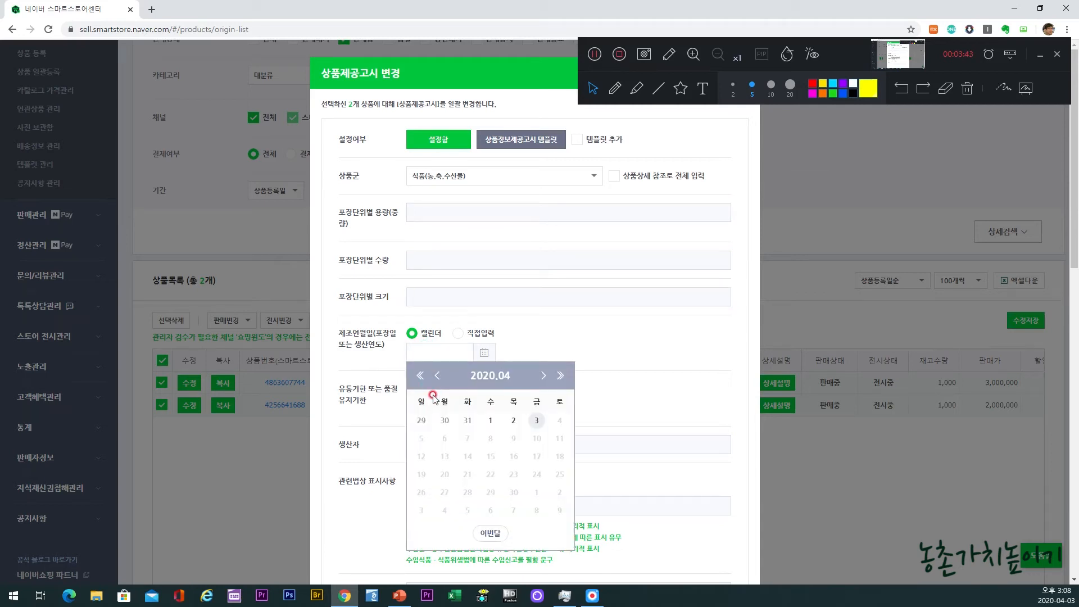
{"action": "left_click", "coordinate": [593, 313]}
{"action": "scroll", "coordinate": [544, 439], "scroll_direction": "down", "scroll_amount": 3}
{"action": "left_click", "coordinate": [646, 422]}
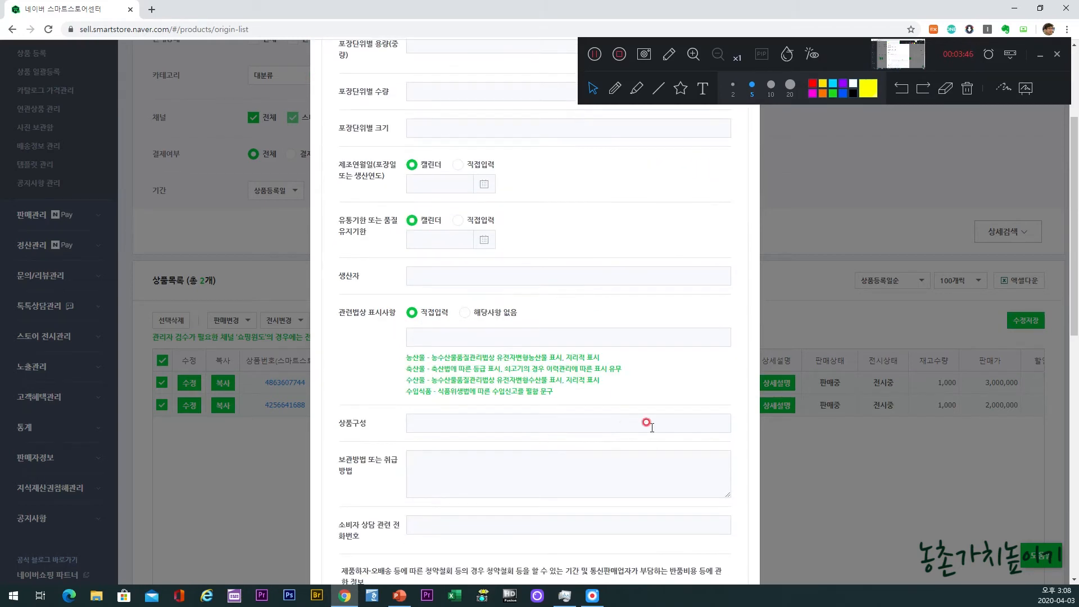
{"action": "scroll", "coordinate": [647, 422], "scroll_direction": "down", "scroll_amount": 10}
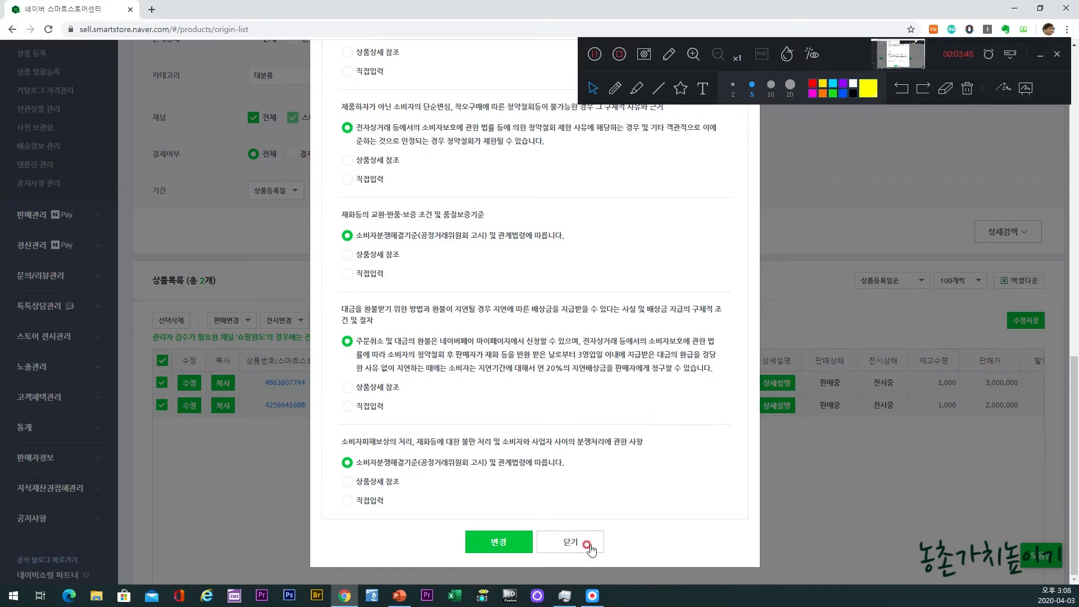
{"action": "left_click", "coordinate": [589, 549]}
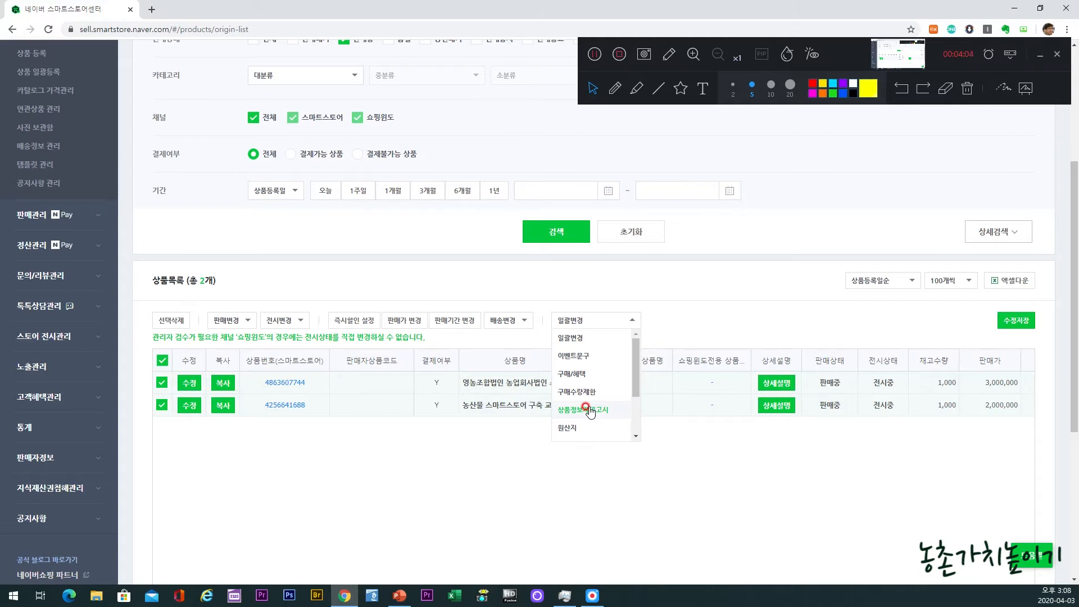
Step: In the bulk 구매/혜택 change, enable 상품리뷰 작성시 지급 with 1,000 won for text reviews and 1,000 won for photo/video reviews
{"action": "left_click", "coordinate": [584, 376]}
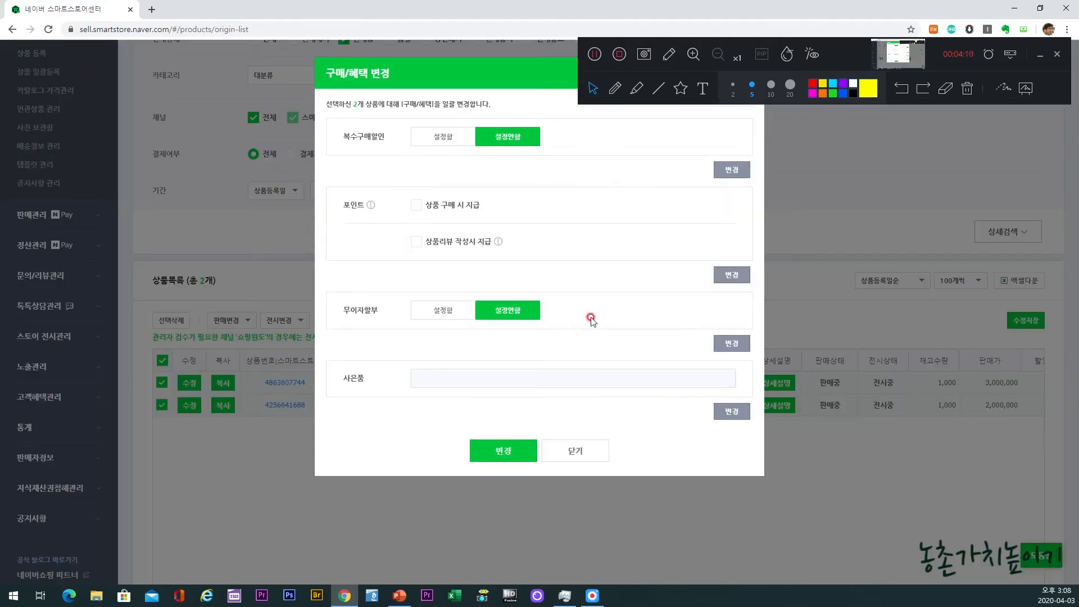
{"action": "left_click", "coordinate": [417, 242]}
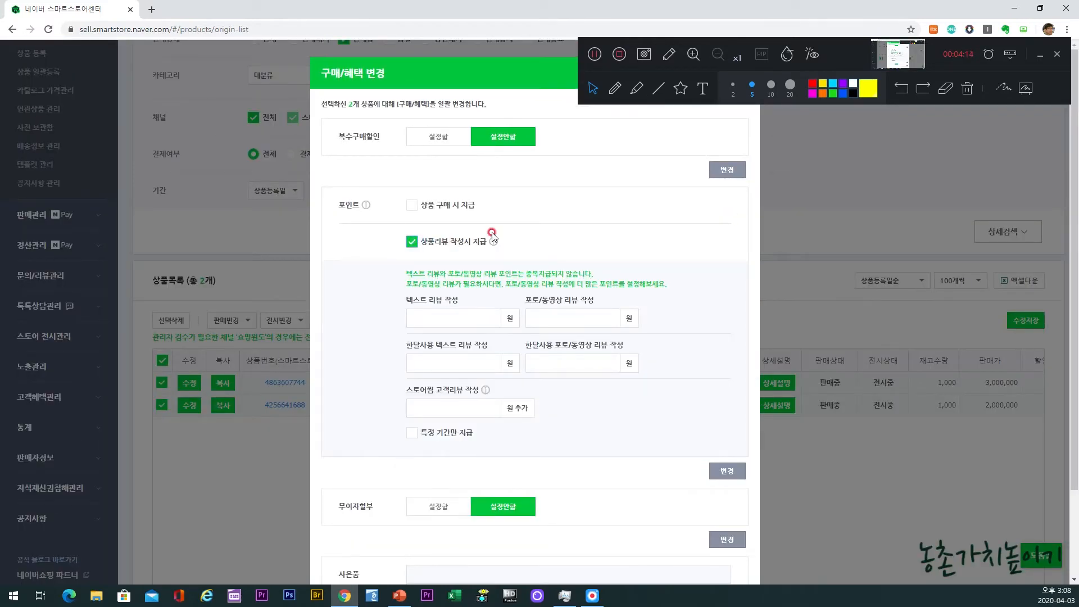
{"action": "left_click", "coordinate": [461, 317]}
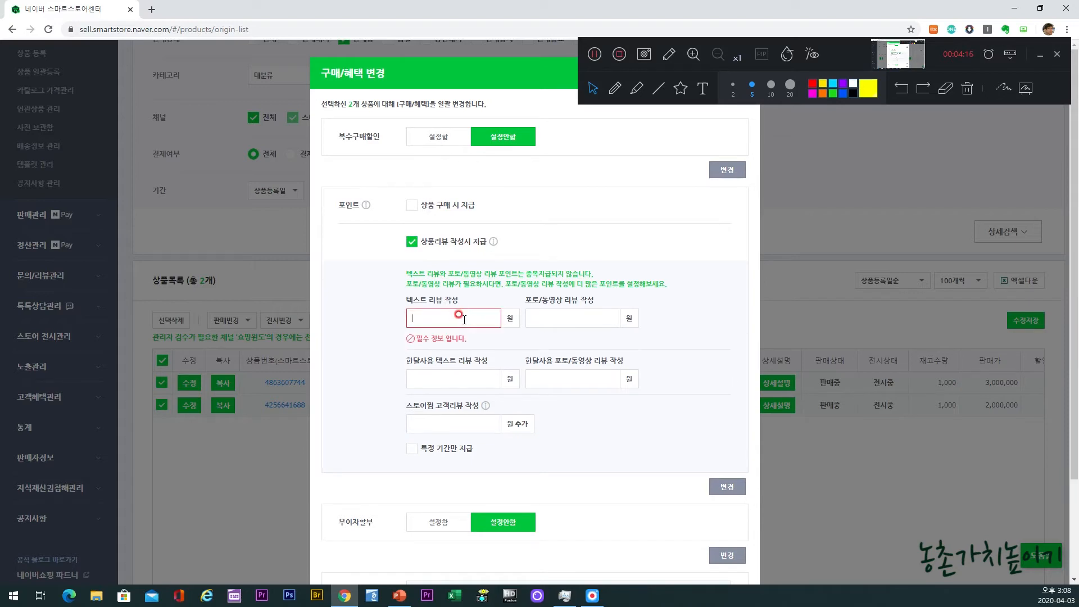
{"action": "type", "text": "1000"}
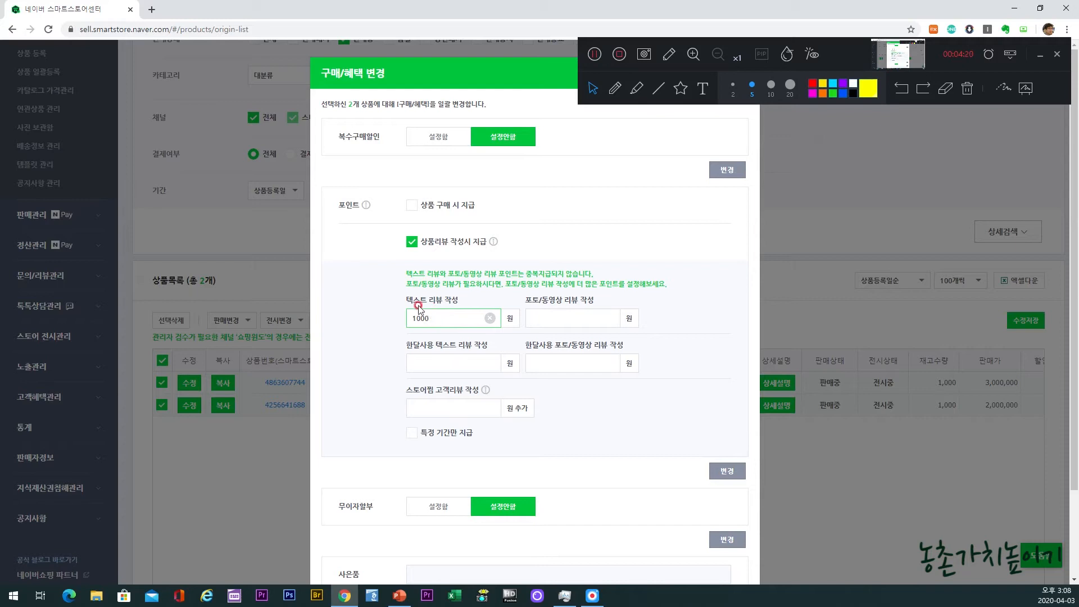
{"action": "left_click", "coordinate": [557, 317]}
{"action": "type", "text": "1000"}
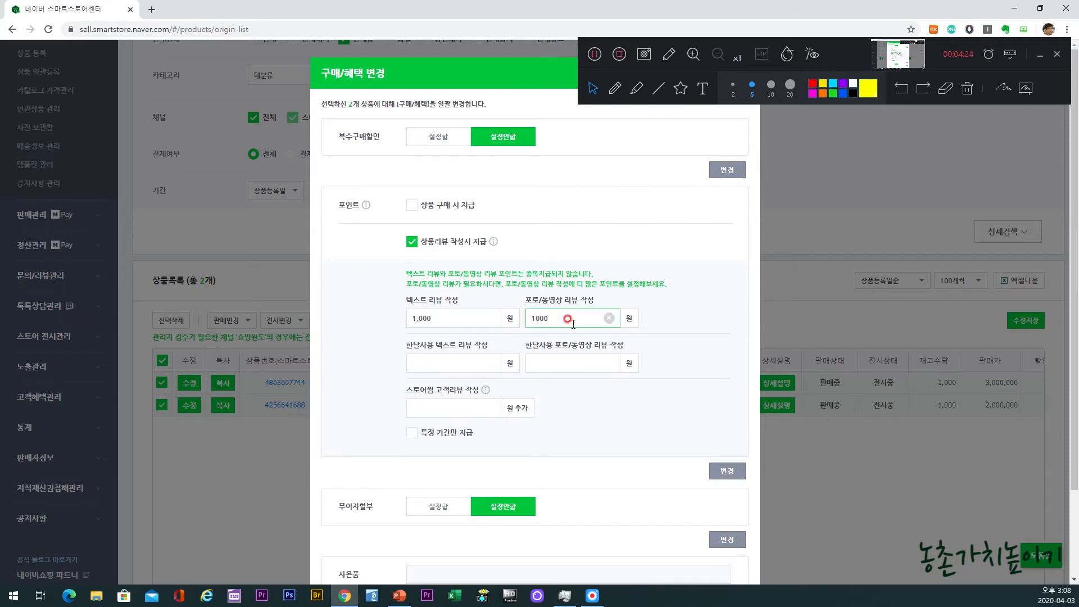
Step: Apply the 구매/혜택 changes to the selected products, and dismiss the result message and the settings form
{"action": "left_click", "coordinate": [588, 398]}
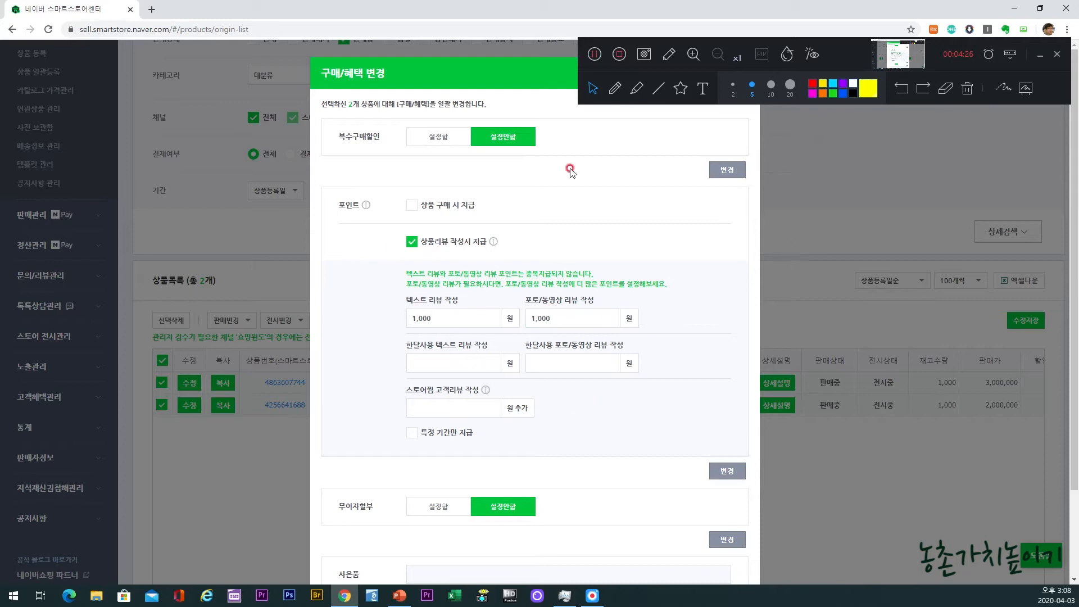
{"action": "scroll", "coordinate": [676, 389], "scroll_direction": "down", "scroll_amount": 2}
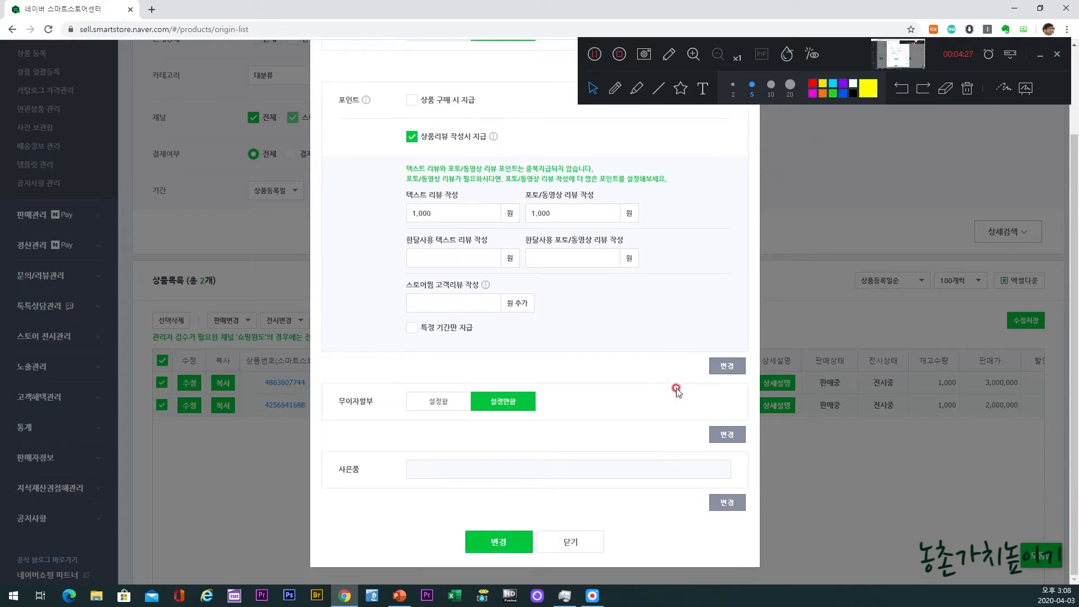
{"action": "left_click", "coordinate": [501, 544]}
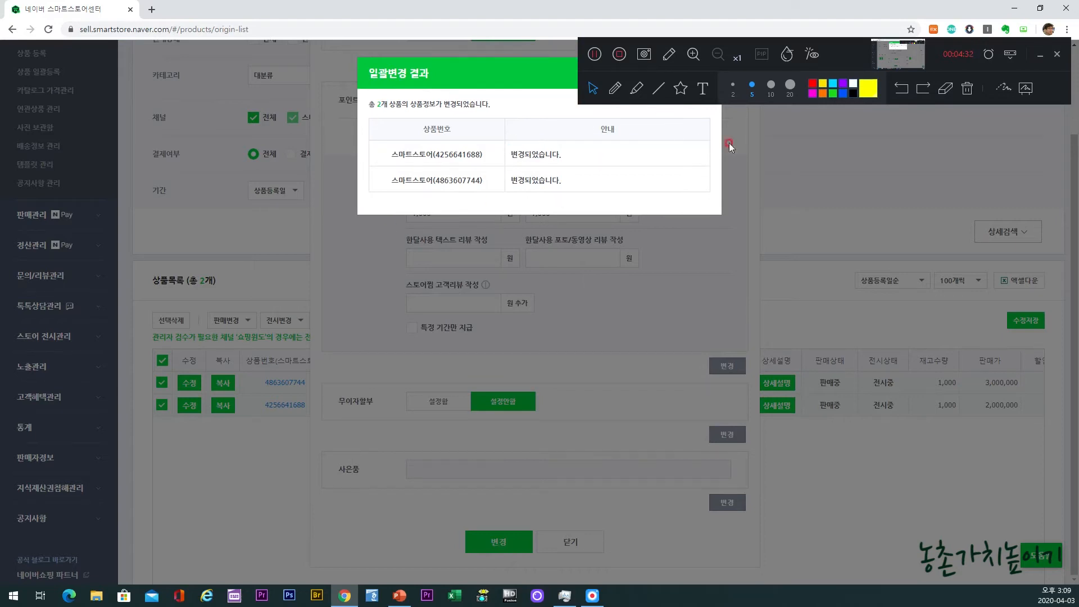
{"action": "left_click_drag", "start_coordinate": [540, 84], "coordinate": [477, 180]}
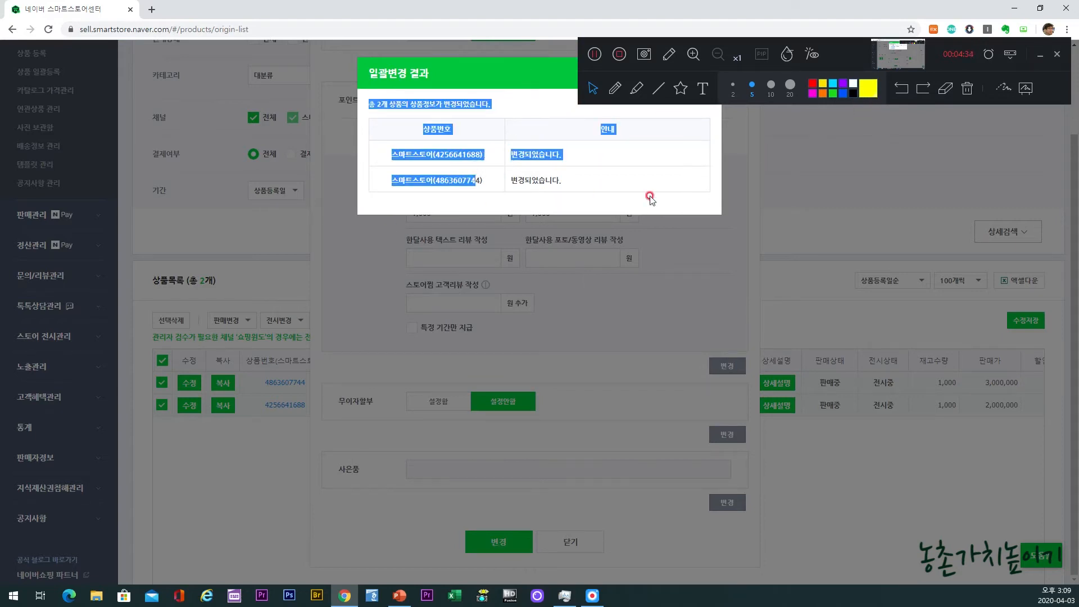
{"action": "left_click", "coordinate": [754, 211]}
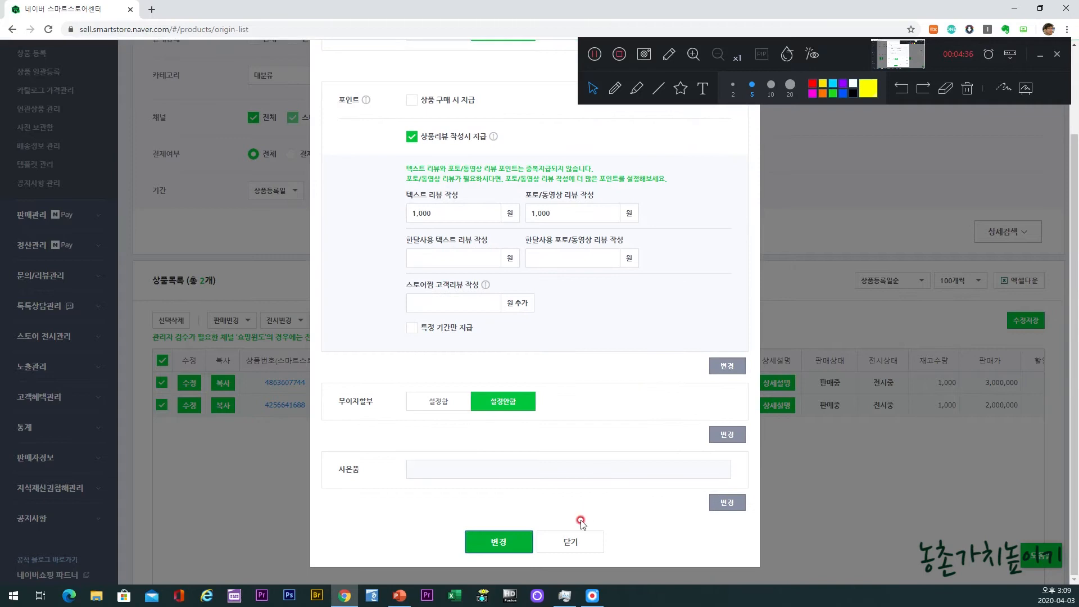
{"action": "left_click", "coordinate": [568, 545]}
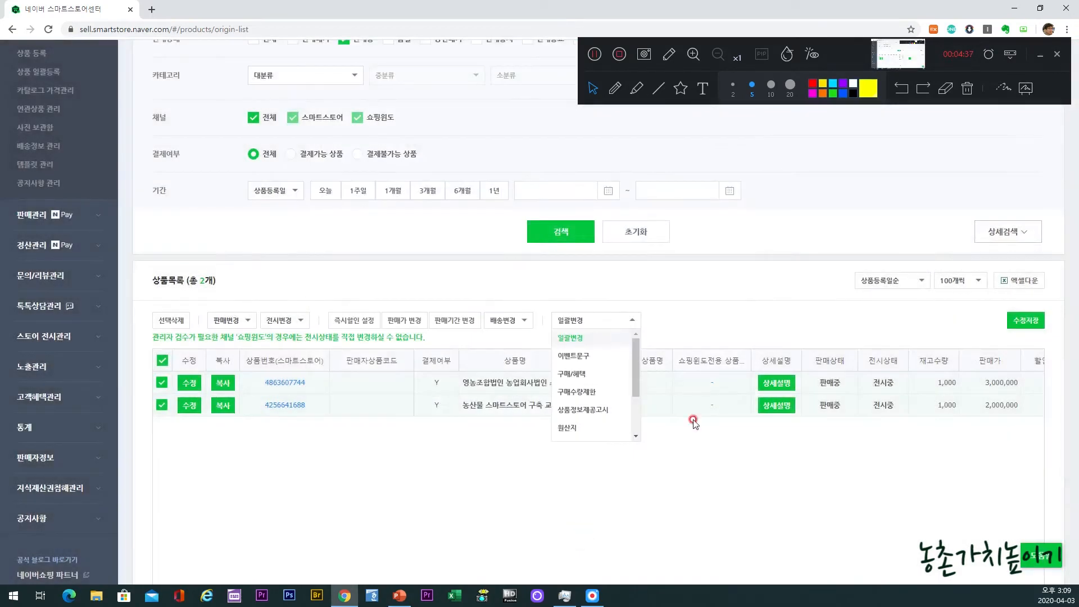
Step: Open the first listed product's store page, examine the text and photo/video review rewards in its point breakdown, and close the breakdown
{"action": "left_click", "coordinate": [292, 384]}
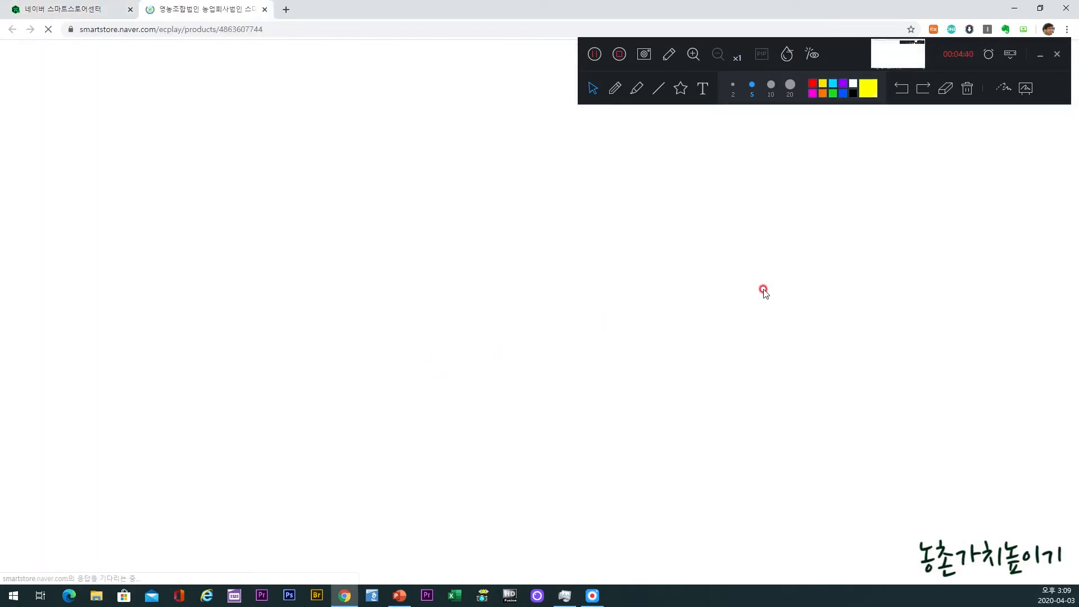
{"action": "scroll", "coordinate": [766, 281], "scroll_direction": "down", "scroll_amount": 2}
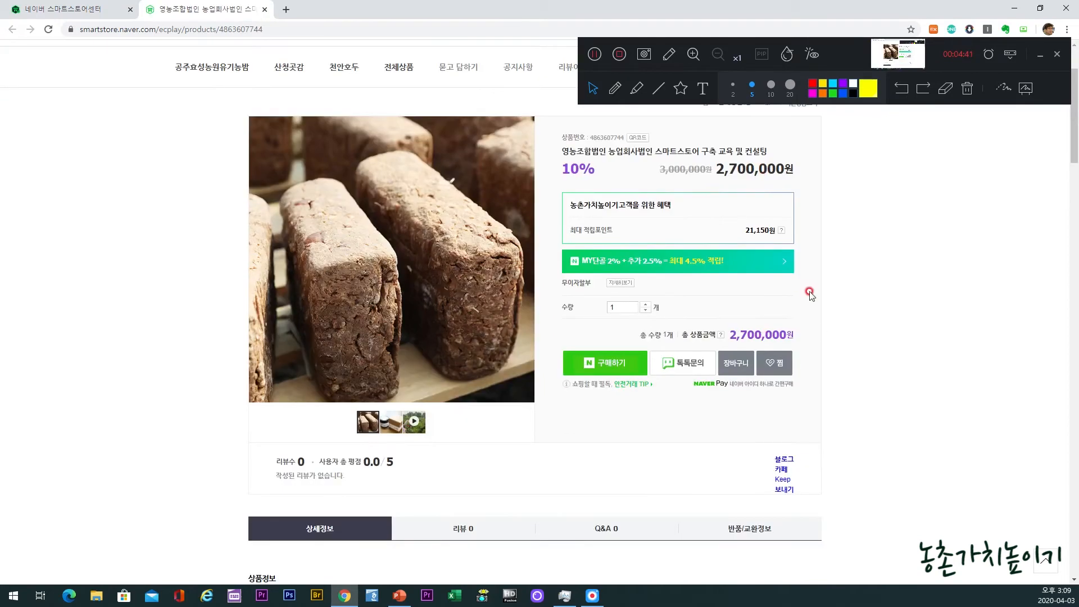
{"action": "left_click", "coordinate": [780, 232]}
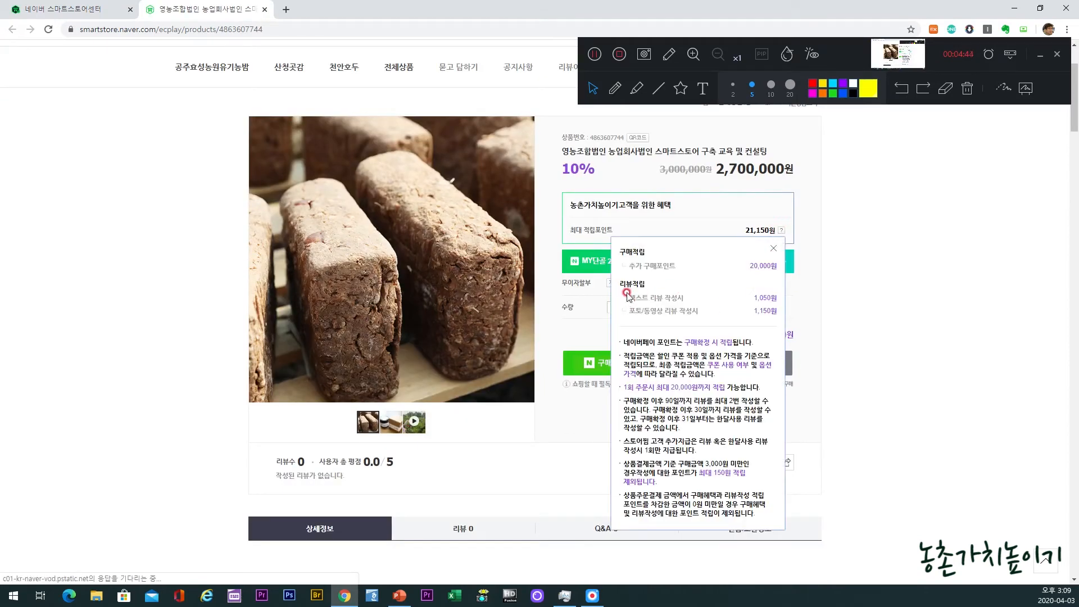
{"action": "left_click_drag", "start_coordinate": [619, 281], "coordinate": [778, 310]}
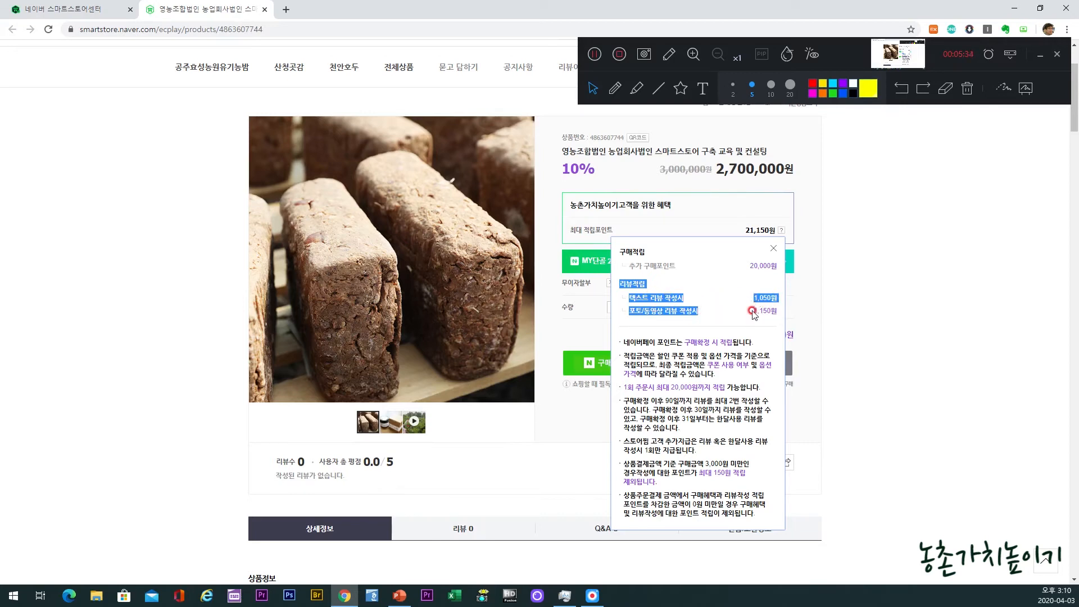
{"action": "left_click_drag", "start_coordinate": [753, 305], "coordinate": [771, 311]}
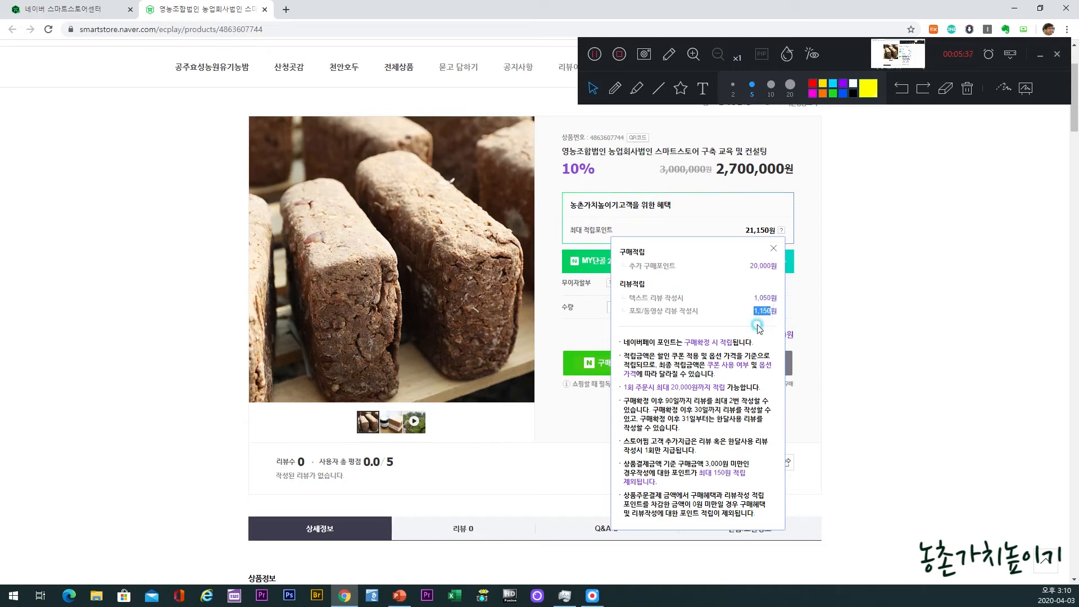
{"action": "left_click", "coordinate": [773, 248]}
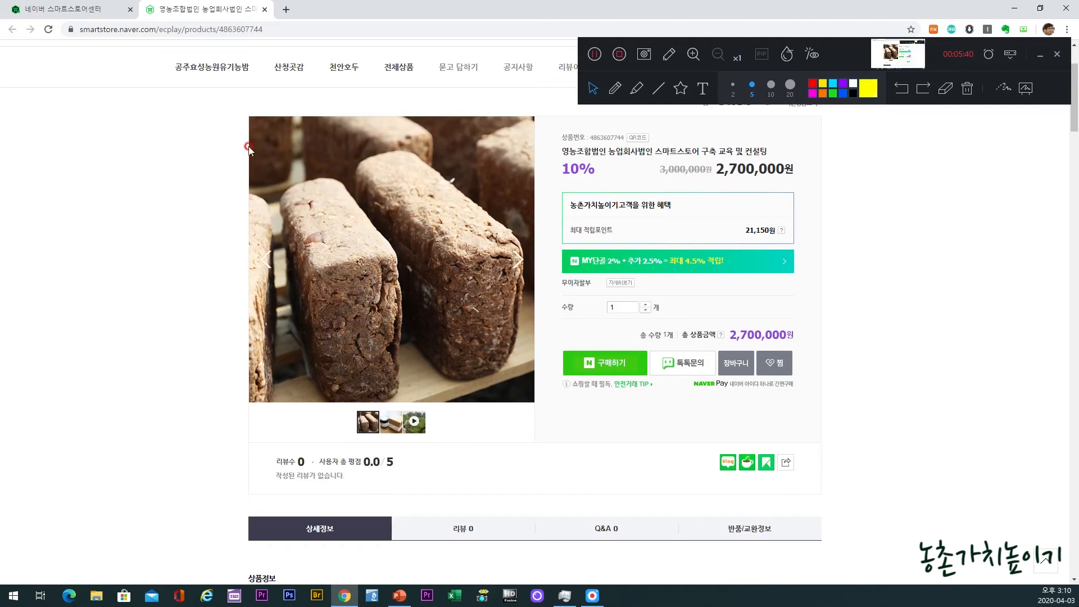
Step: Return to the SmartStore Center product list, open the bulk 즉시할인 change for the selected products, and enable a 전체 할인 of 10%
{"action": "left_click", "coordinate": [107, 10]}
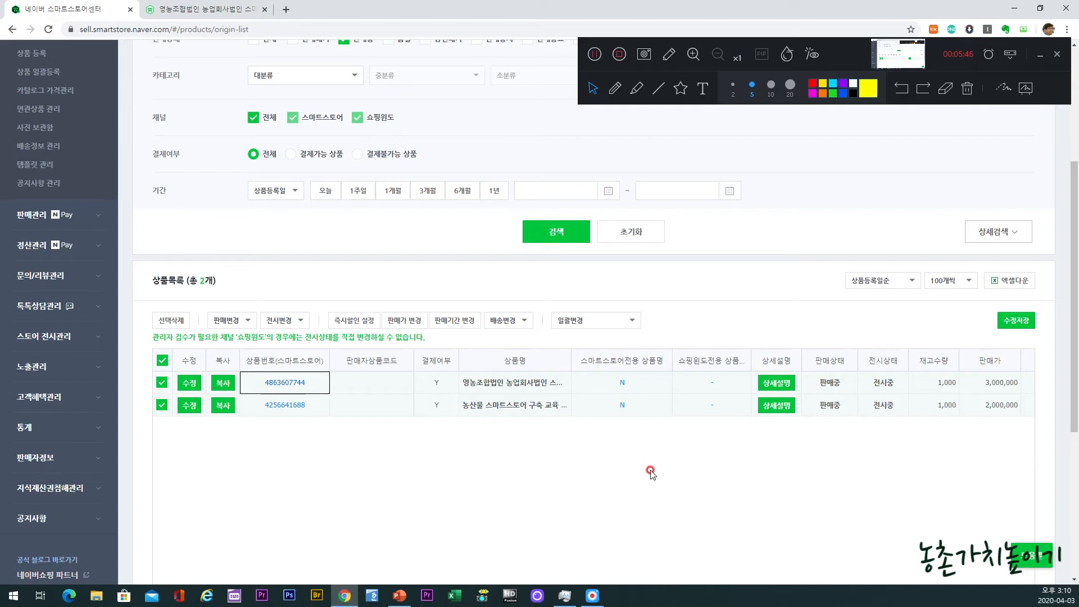
{"action": "left_click", "coordinate": [365, 322]}
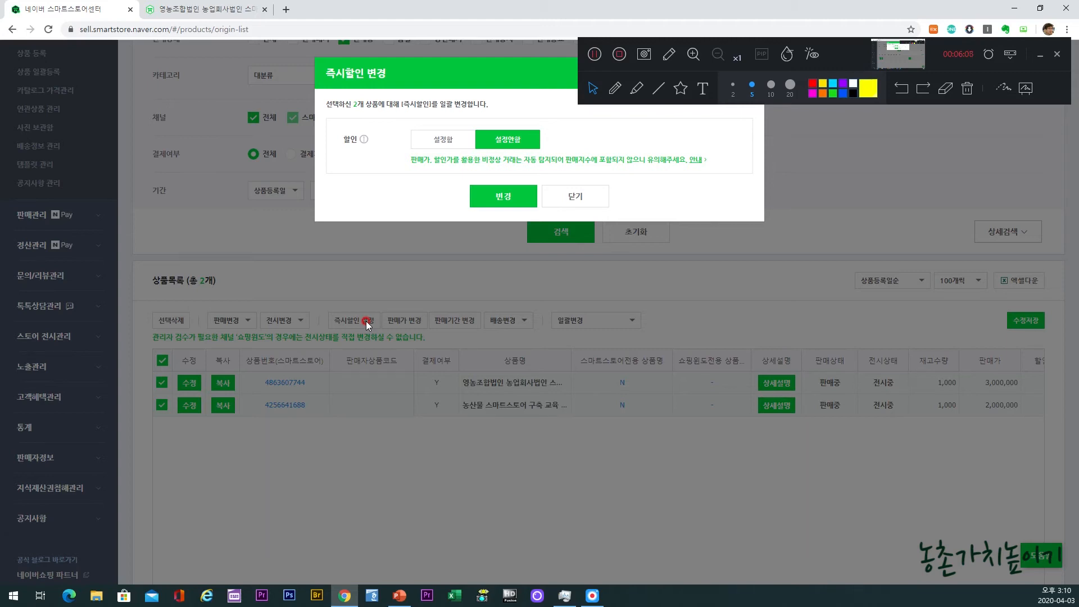
{"action": "left_click", "coordinate": [430, 148]}
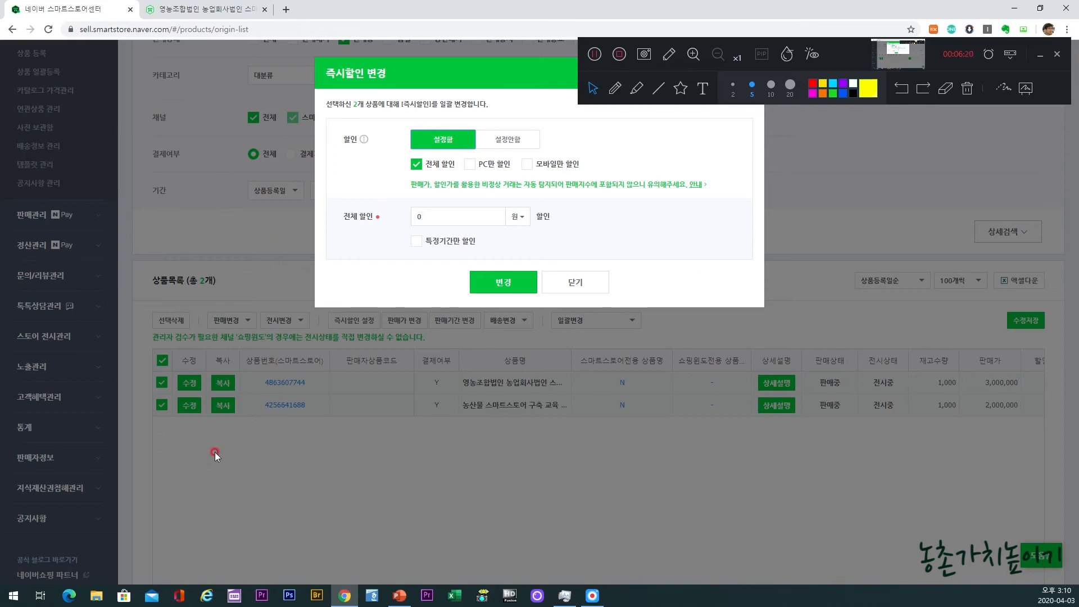
{"action": "left_click", "coordinate": [452, 217]}
{"action": "type", "text": "10"}
{"action": "left_click", "coordinate": [515, 222]}
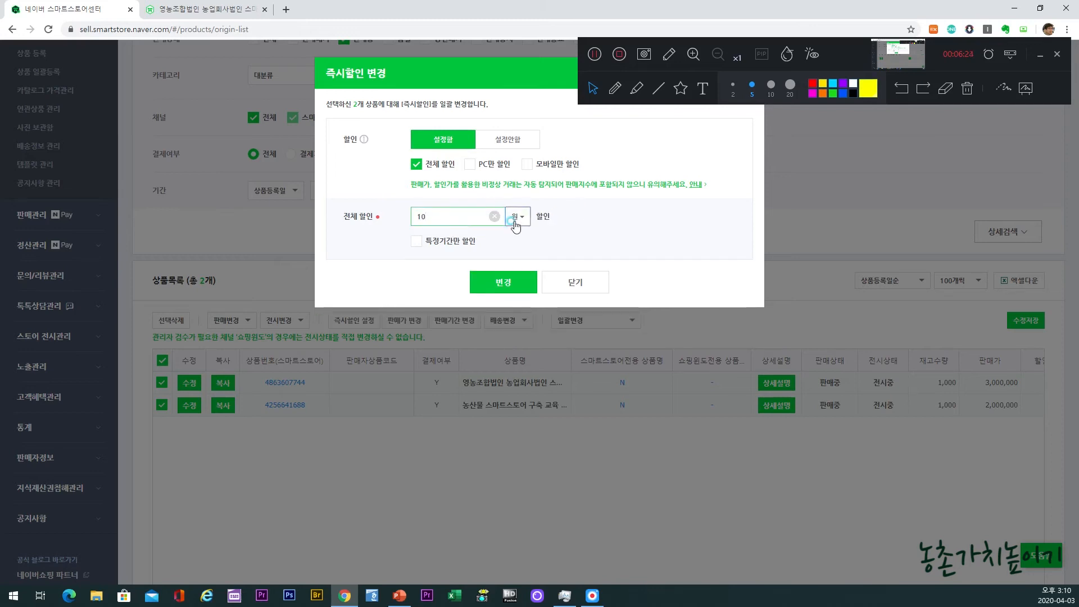
{"action": "left_click", "coordinate": [514, 236]}
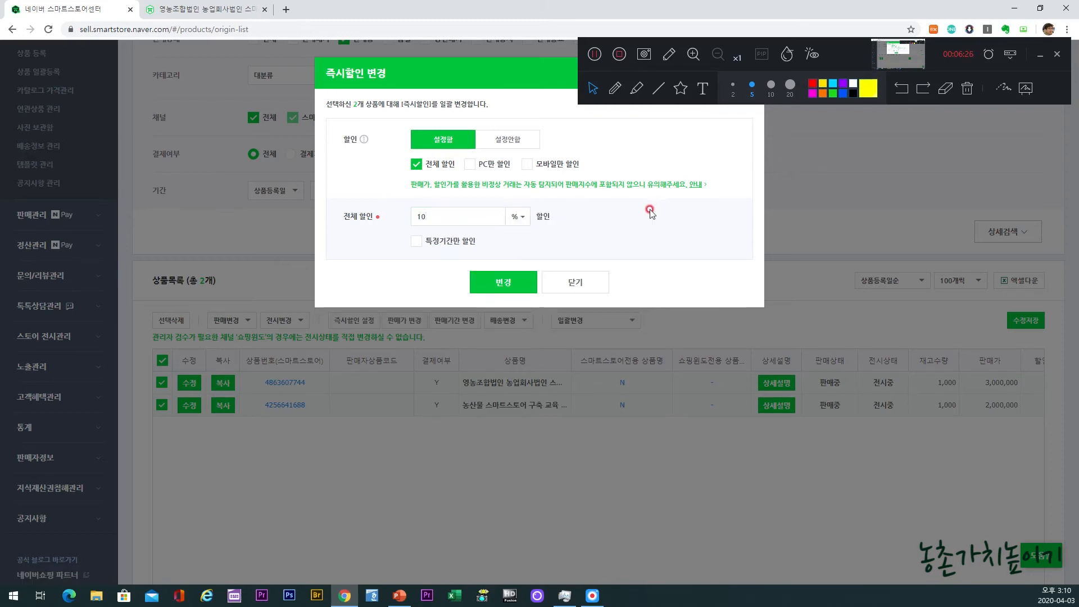
{"action": "left_click", "coordinate": [644, 89]}
{"action": "mouse_move", "coordinate": [478, 260]}
{"action": "left_mouse_down"}
{"action": "mouse_move", "coordinate": [308, 234]}
{"action": "mouse_move", "coordinate": [509, 174]}
{"action": "mouse_move", "coordinate": [573, 232]}
{"action": "mouse_move", "coordinate": [467, 256]}
{"action": "left_mouse_up"}
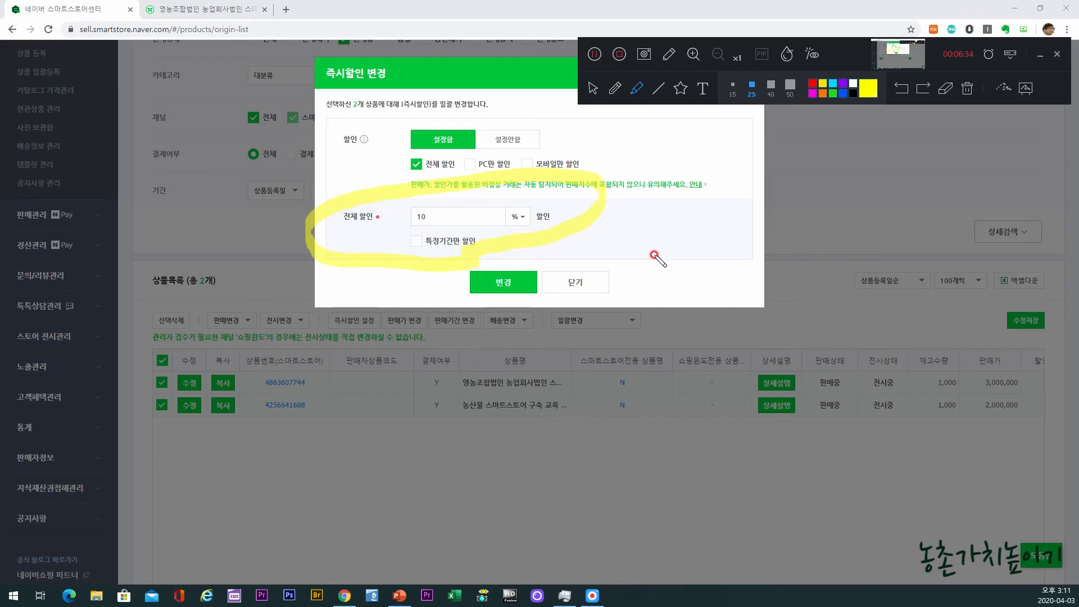
{"action": "mouse_move", "coordinate": [418, 247]}
{"action": "left_mouse_down"}
{"action": "mouse_move", "coordinate": [405, 230]}
{"action": "mouse_move", "coordinate": [421, 247]}
{"action": "mouse_move", "coordinate": [449, 226]}
{"action": "left_mouse_up"}
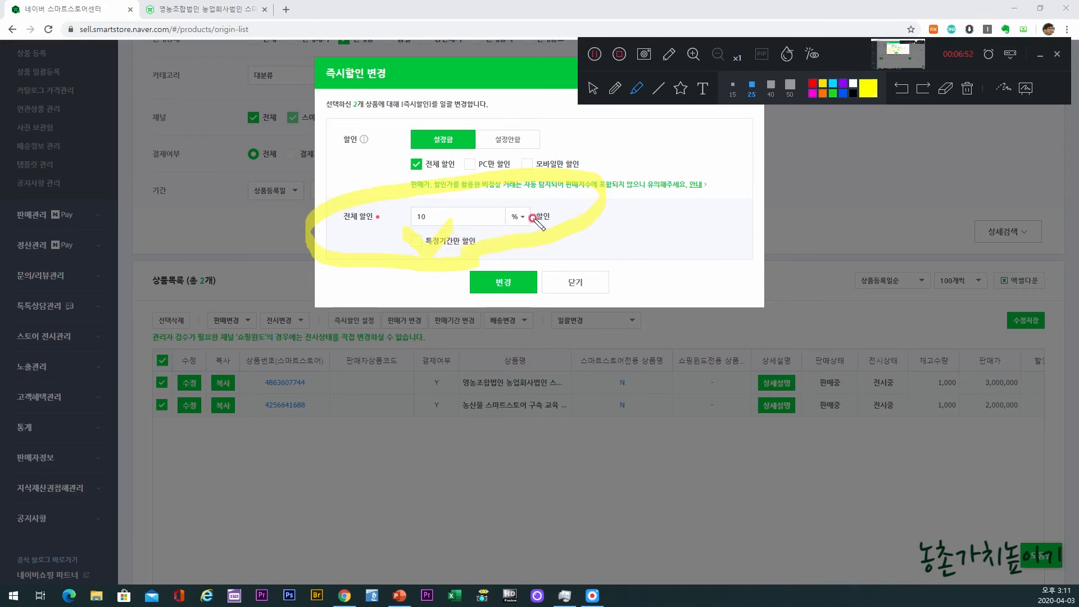
{"action": "left_click", "coordinate": [962, 90]}
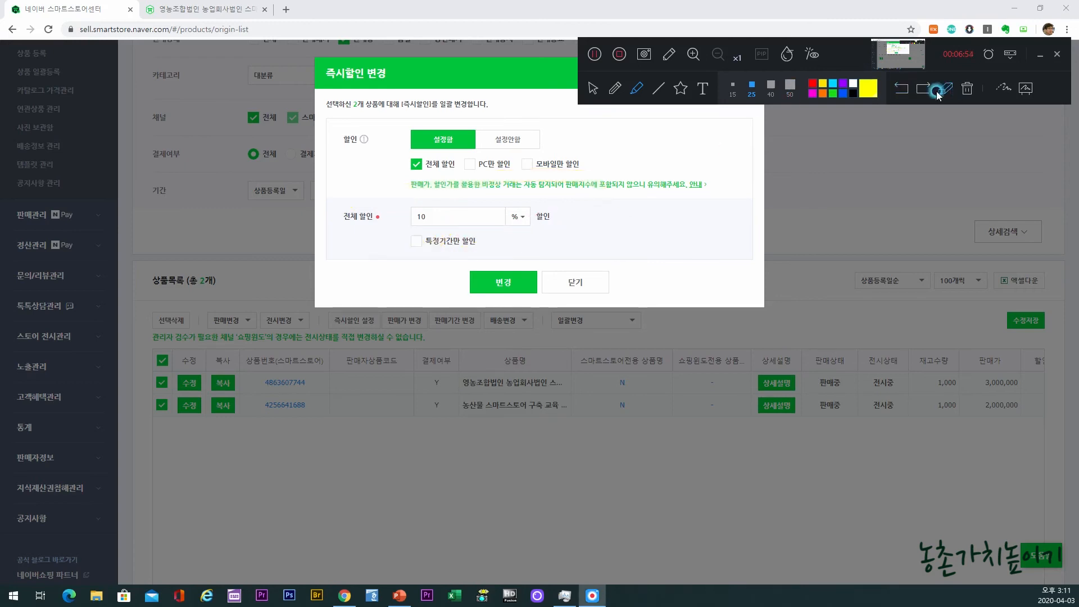
{"action": "left_click", "coordinate": [593, 88]}
Step: Apply the 즉시할인 change to the selected products, and dismiss the result message and the settings form
{"action": "left_click", "coordinate": [509, 282]}
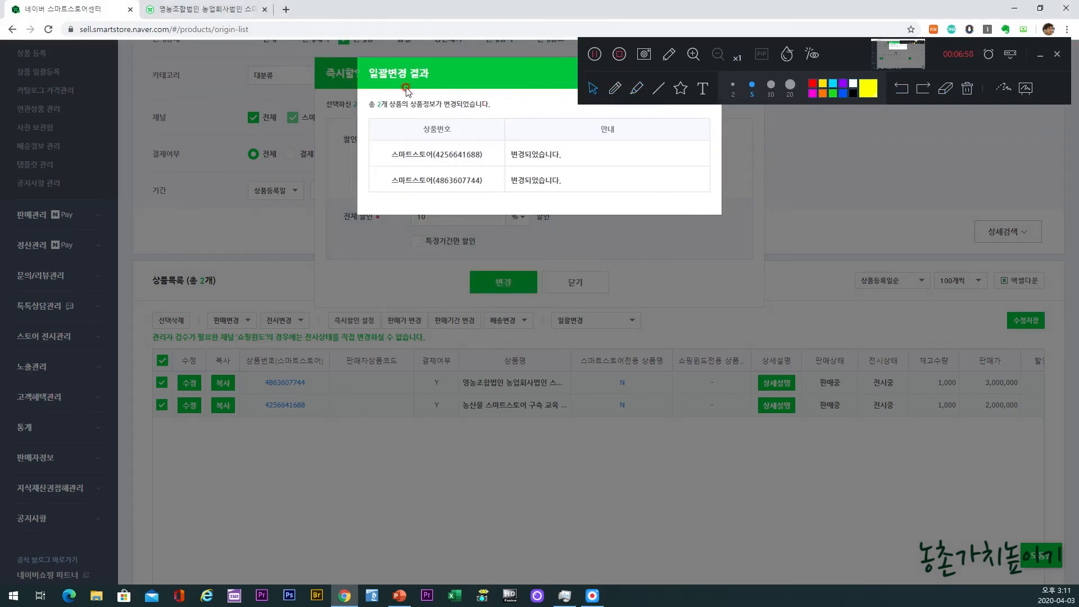
{"action": "left_click_drag", "start_coordinate": [865, 45], "coordinate": [1078, 79]}
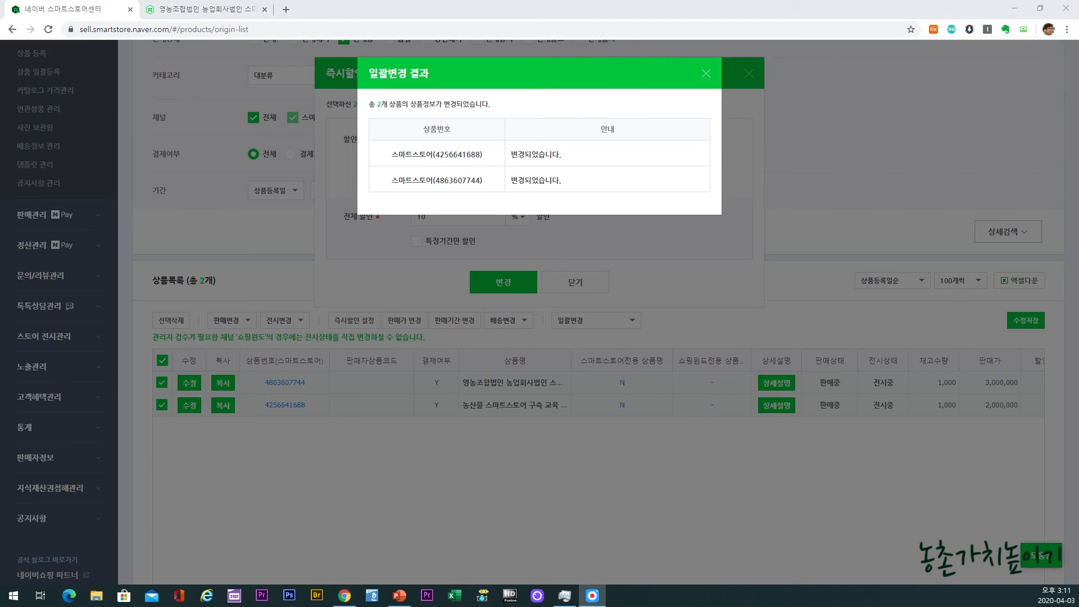
{"action": "left_click", "coordinate": [706, 73]}
{"action": "left_click", "coordinate": [573, 279]}
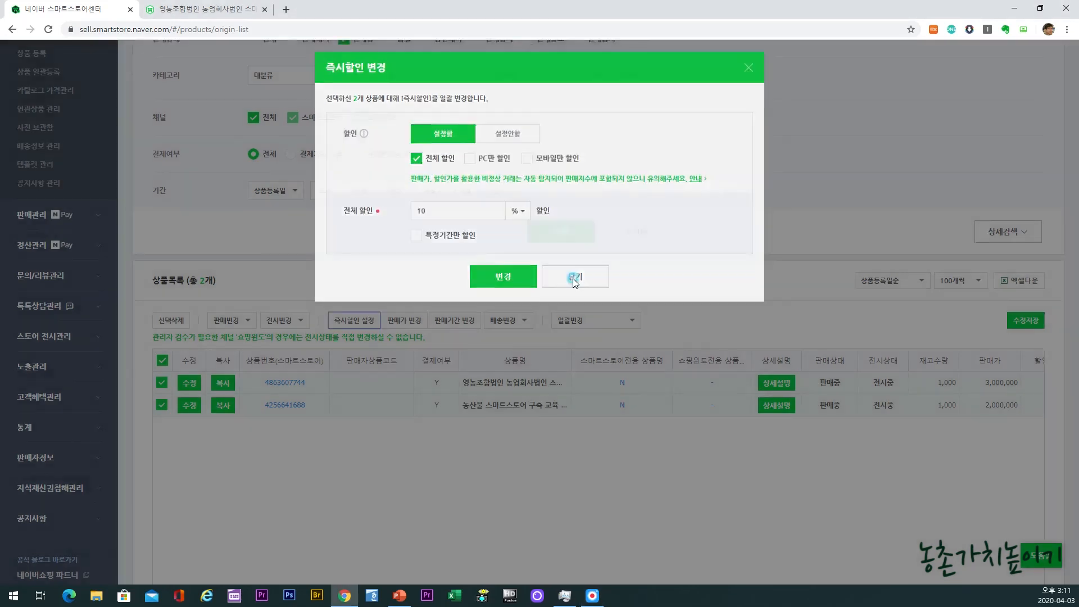
Step: Open the first listed product's store page, compare its original and discounted prices, and return to the product list
{"action": "left_click", "coordinate": [269, 385]}
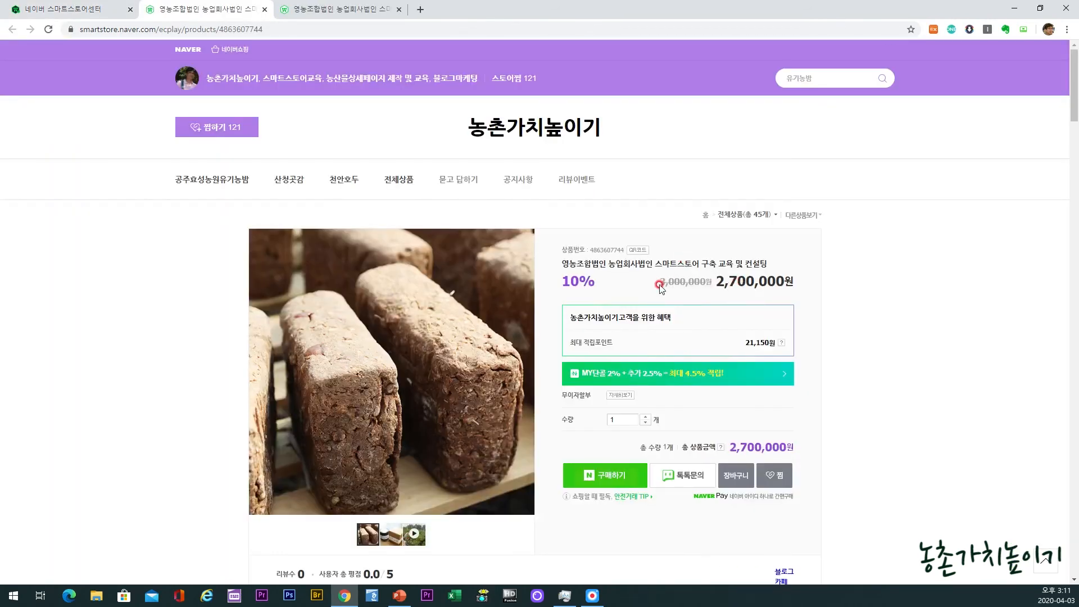
{"action": "left_click_drag", "start_coordinate": [659, 282], "coordinate": [713, 279]}
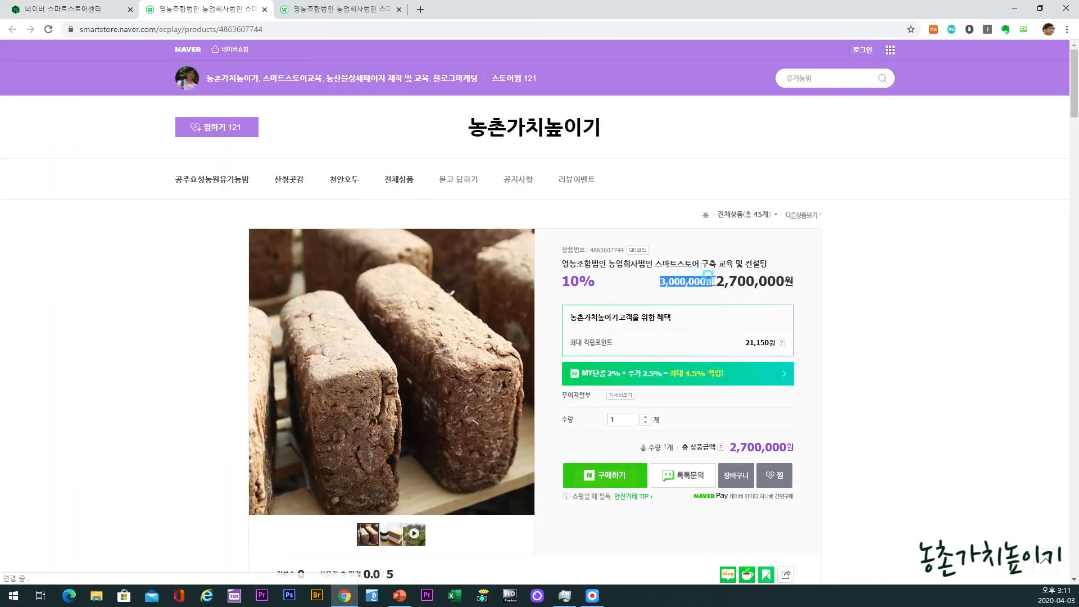
{"action": "left_click_drag", "start_coordinate": [716, 281], "coordinate": [794, 276]}
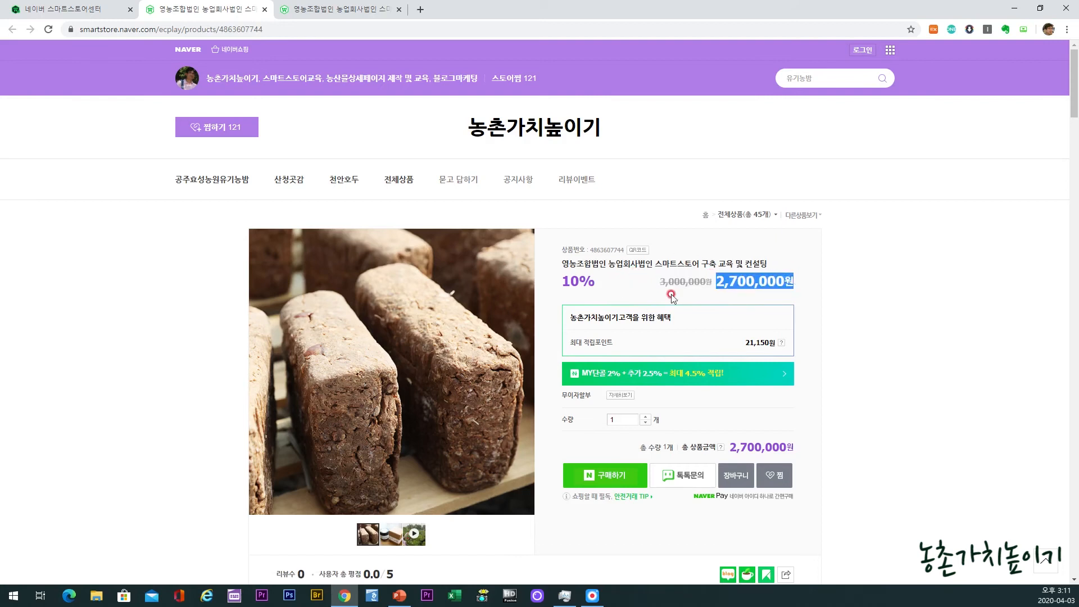
{"action": "left_click", "coordinate": [89, 11]}
{"action": "left_click", "coordinate": [610, 486]}
{"action": "scroll", "coordinate": [611, 485], "scroll_direction": "up", "scroll_amount": 4}
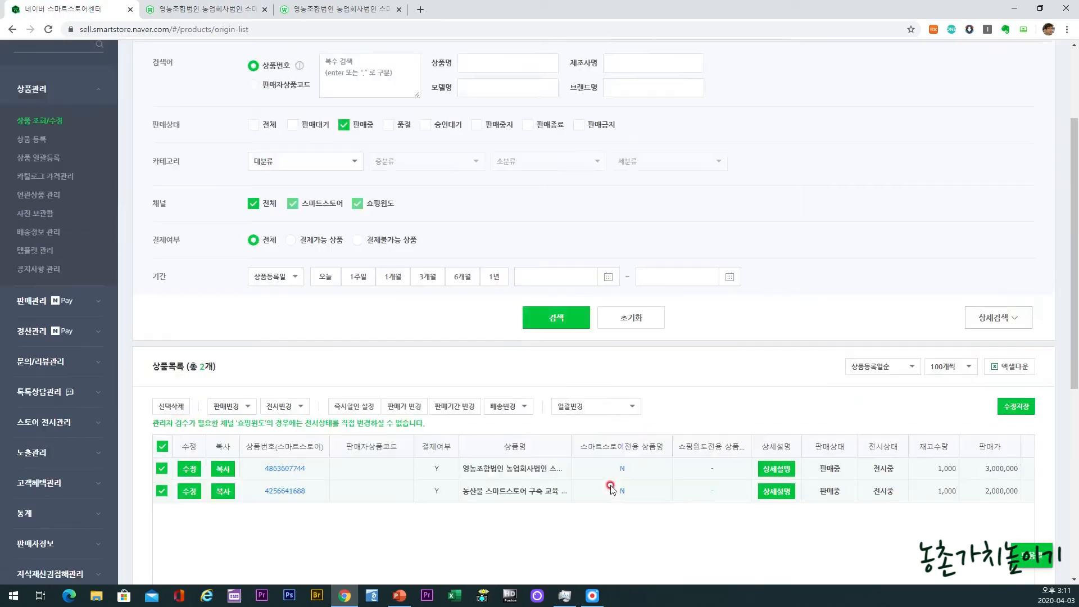
{"action": "scroll", "coordinate": [611, 485], "scroll_direction": "down", "scroll_amount": 3}
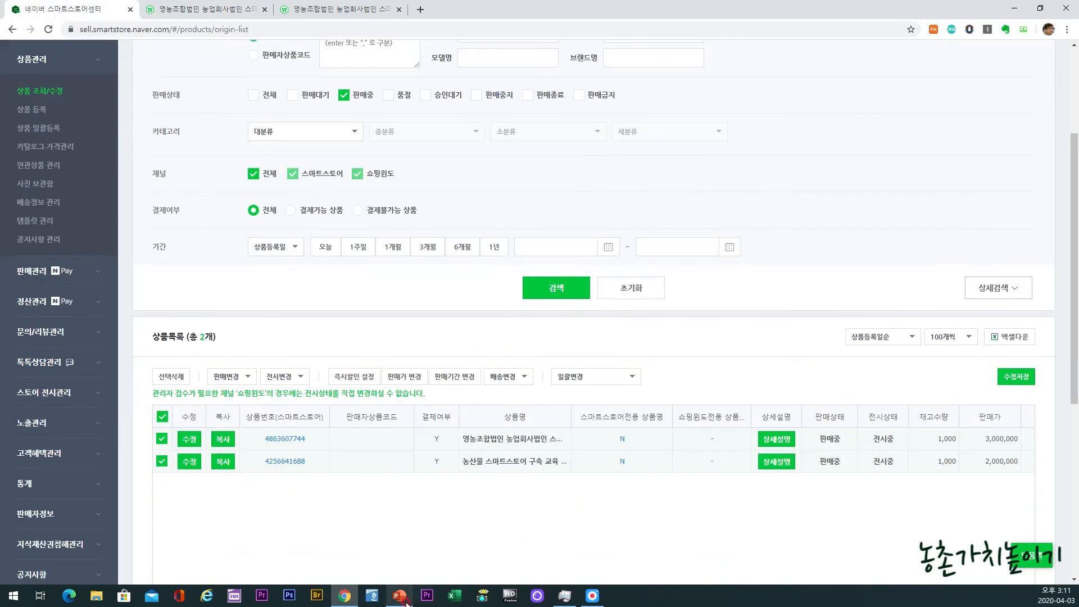
Step: Switch to PowerPoint and review the 고객 혜택 정책 / 즉시 할인 정책 slide and the [방법] slide after it
{"action": "key", "text": "alt+Tab"}
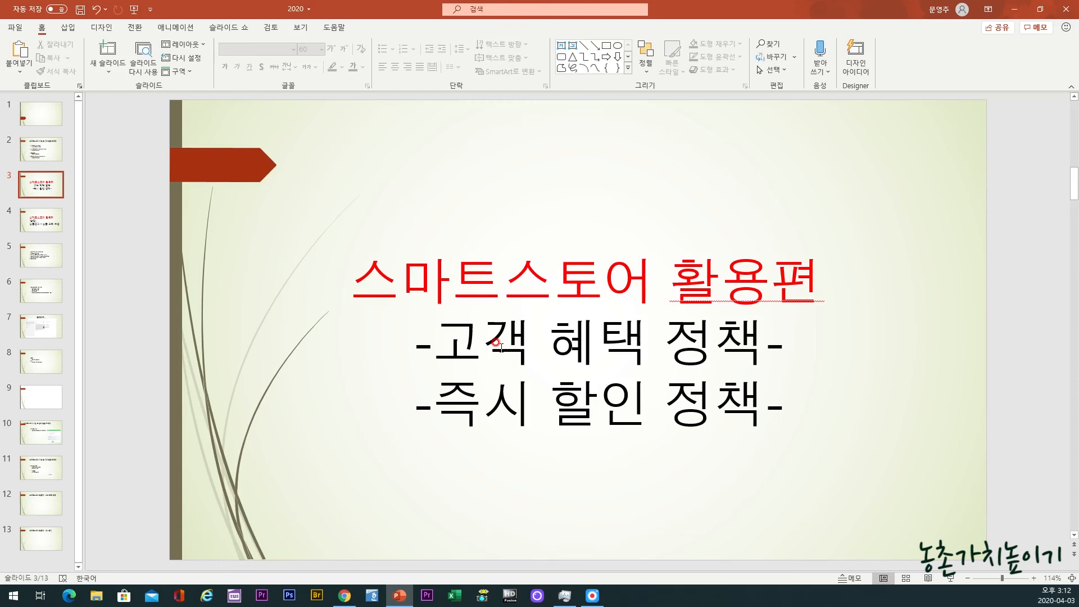
{"action": "left_click_drag", "start_coordinate": [432, 403], "coordinate": [703, 392]}
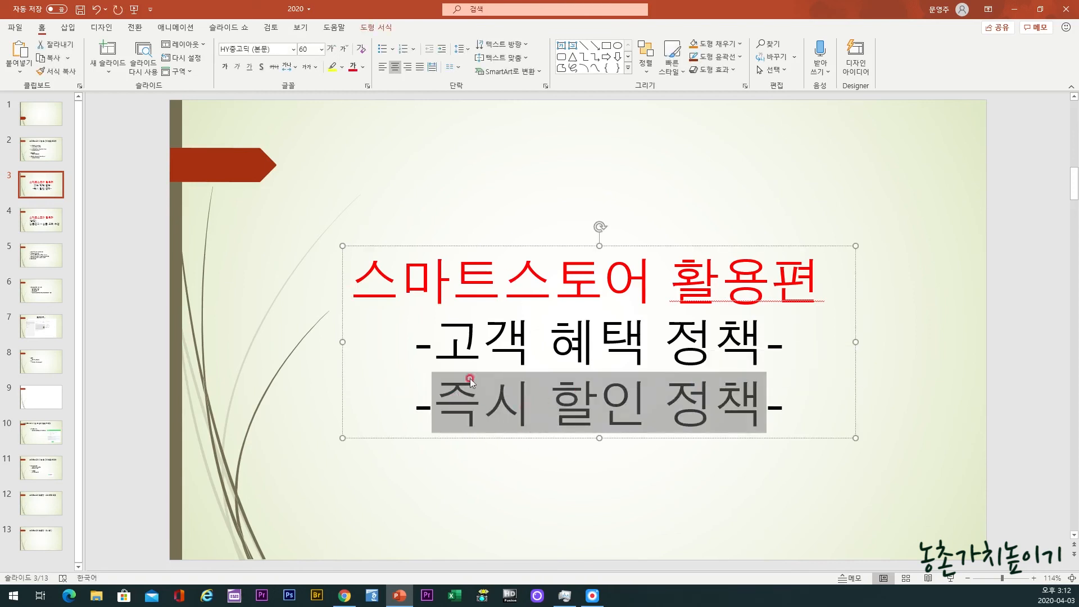
{"action": "left_click", "coordinate": [41, 220]}
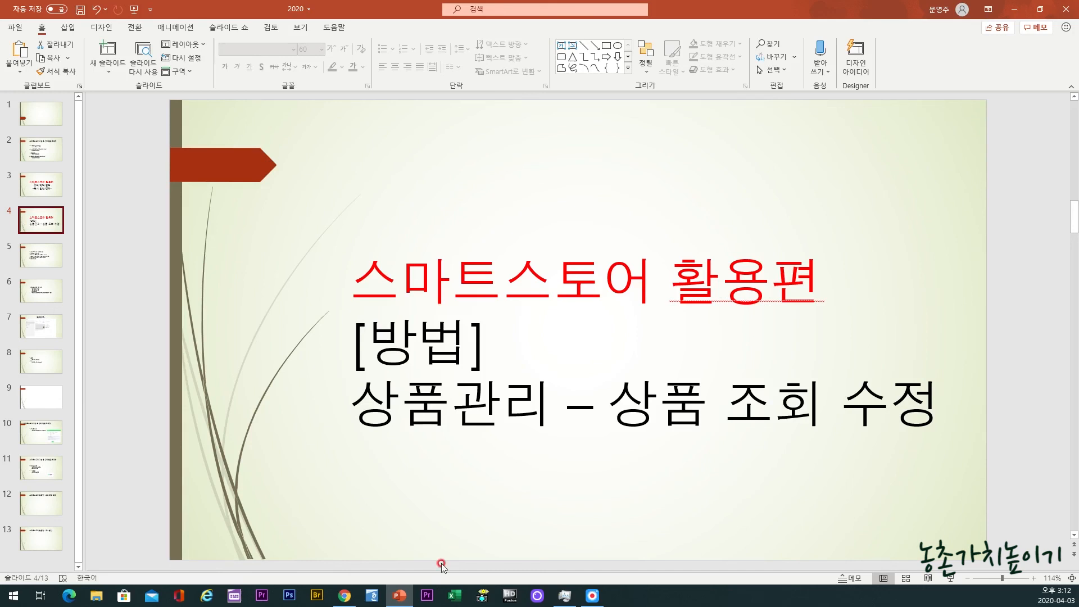
Step: Switch back to SmartStore Center in Chrome and examine the search filters, product list and sales status summary on the 상품 조회/수정 page
{"action": "mouse_move", "coordinate": [411, 594]}
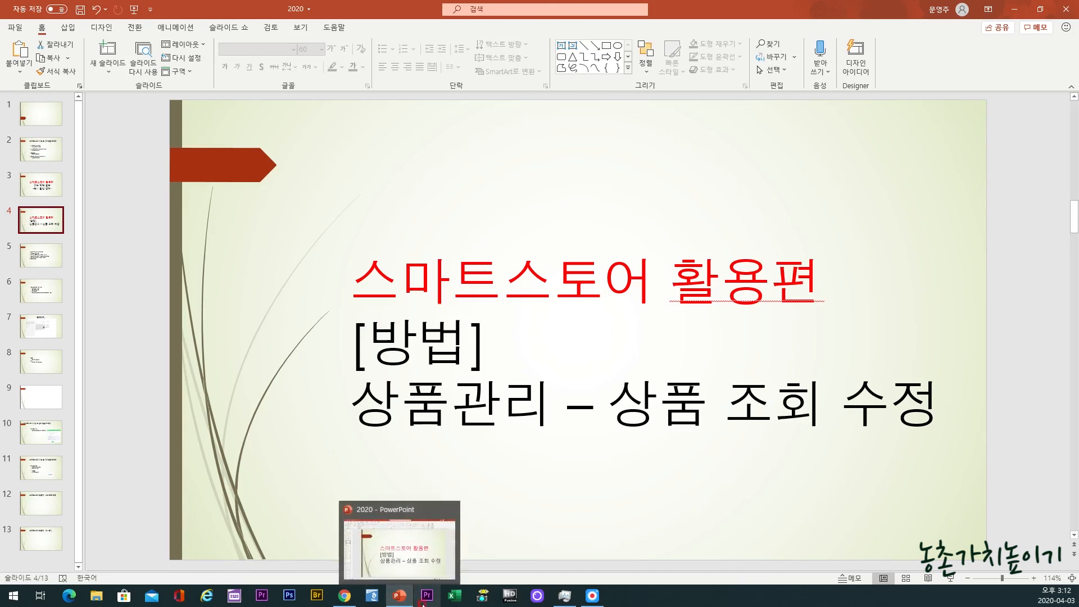
{"action": "left_click", "coordinate": [345, 595]}
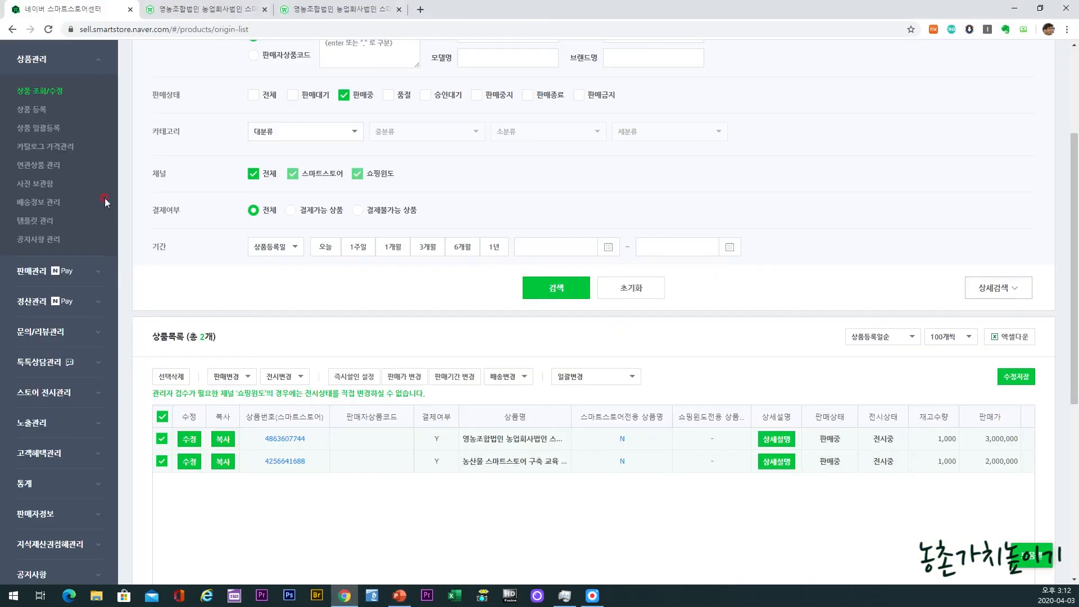
{"action": "scroll", "coordinate": [700, 273], "scroll_direction": "up", "scroll_amount": 1}
{"action": "scroll", "coordinate": [700, 273], "scroll_direction": "up", "scroll_amount": 3}
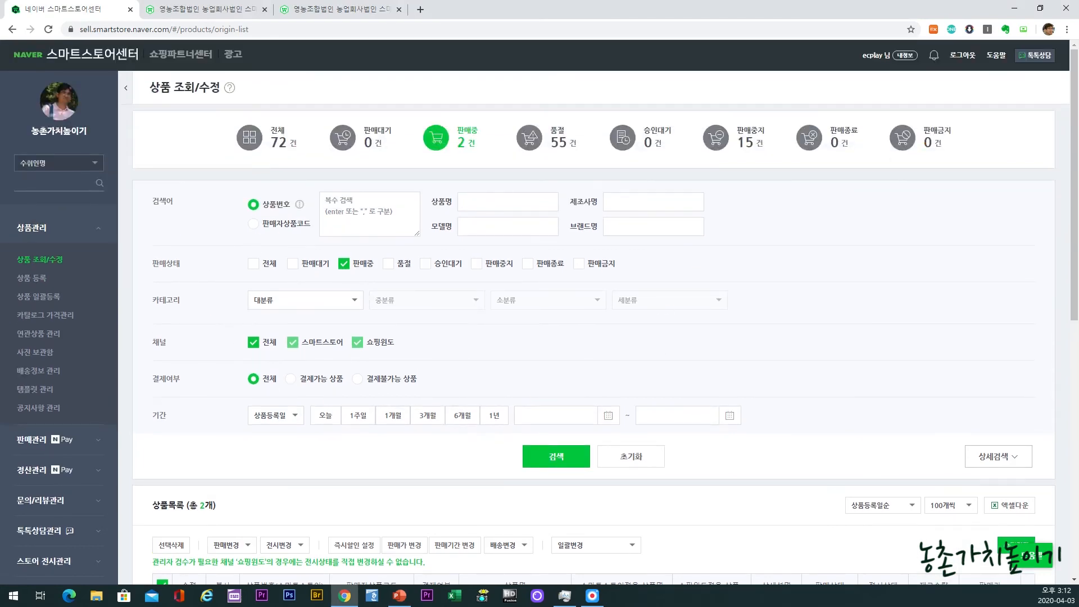
{"action": "mouse_move", "coordinate": [474, 468]}
{"action": "left_mouse_down"}
{"action": "mouse_move", "coordinate": [144, 315]}
{"action": "mouse_move", "coordinate": [356, 176]}
{"action": "mouse_move", "coordinate": [769, 257]}
{"action": "mouse_move", "coordinate": [576, 489]}
{"action": "mouse_move", "coordinate": [450, 498]}
{"action": "left_mouse_up"}
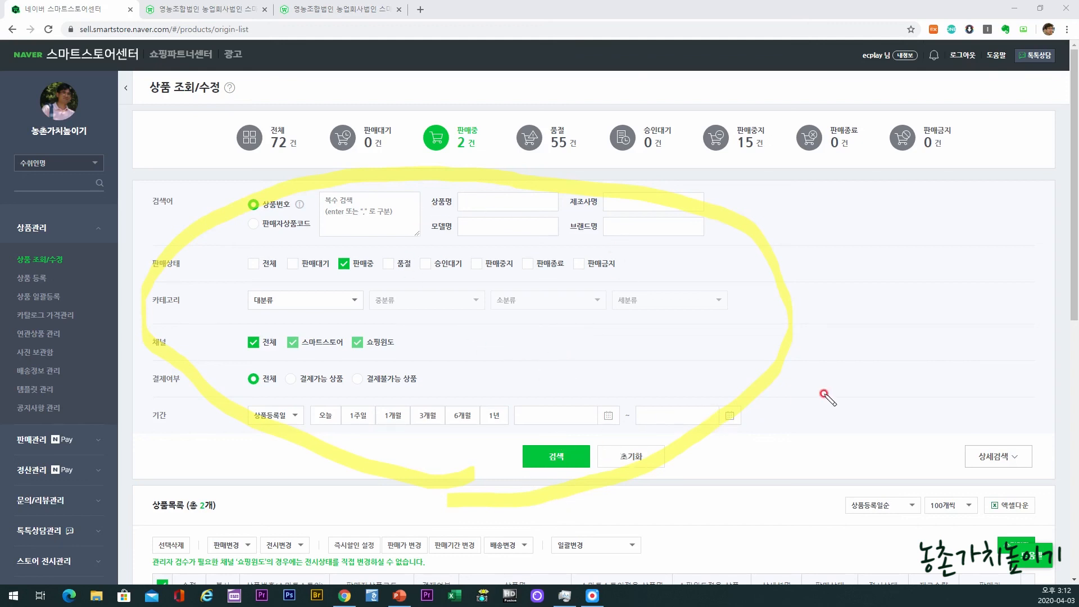
{"action": "scroll", "coordinate": [337, 368], "scroll_direction": "down", "scroll_amount": 2}
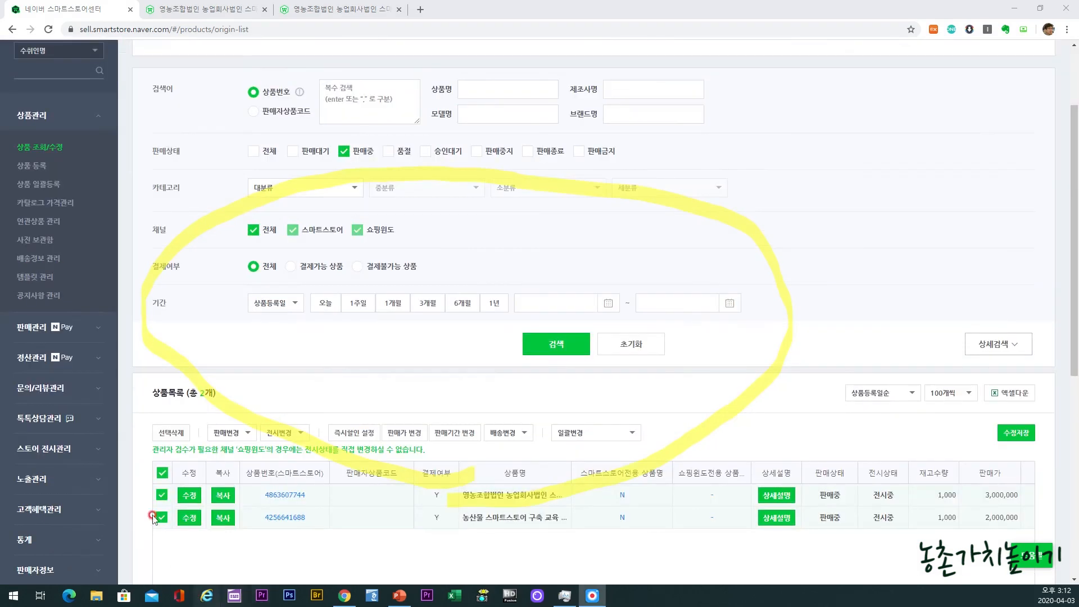
{"action": "scroll", "coordinate": [731, 444], "scroll_direction": "up", "scroll_amount": 2}
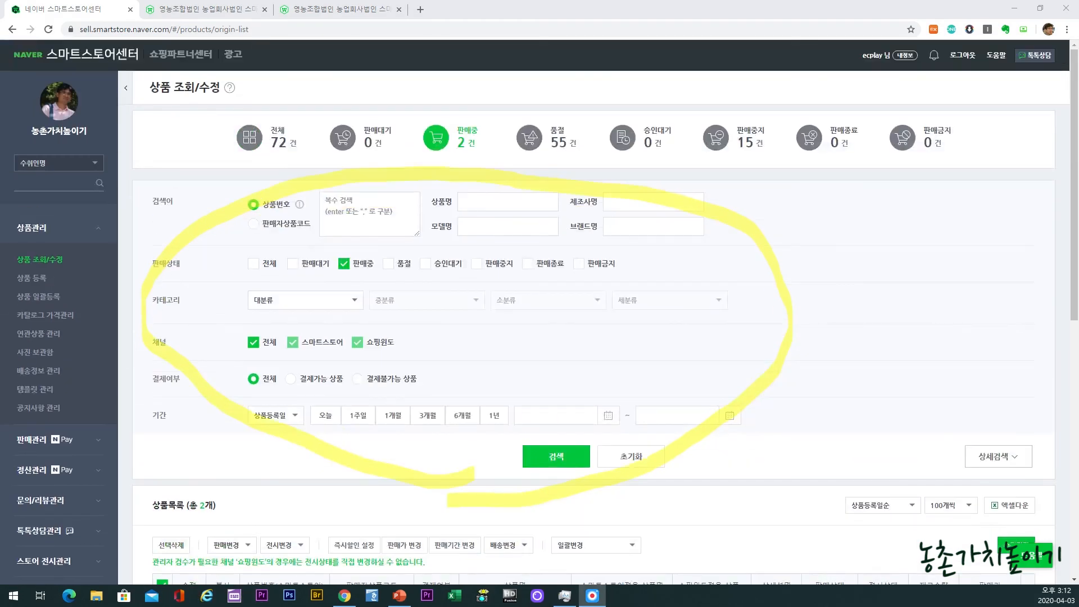
{"action": "key", "text": "Escape"}
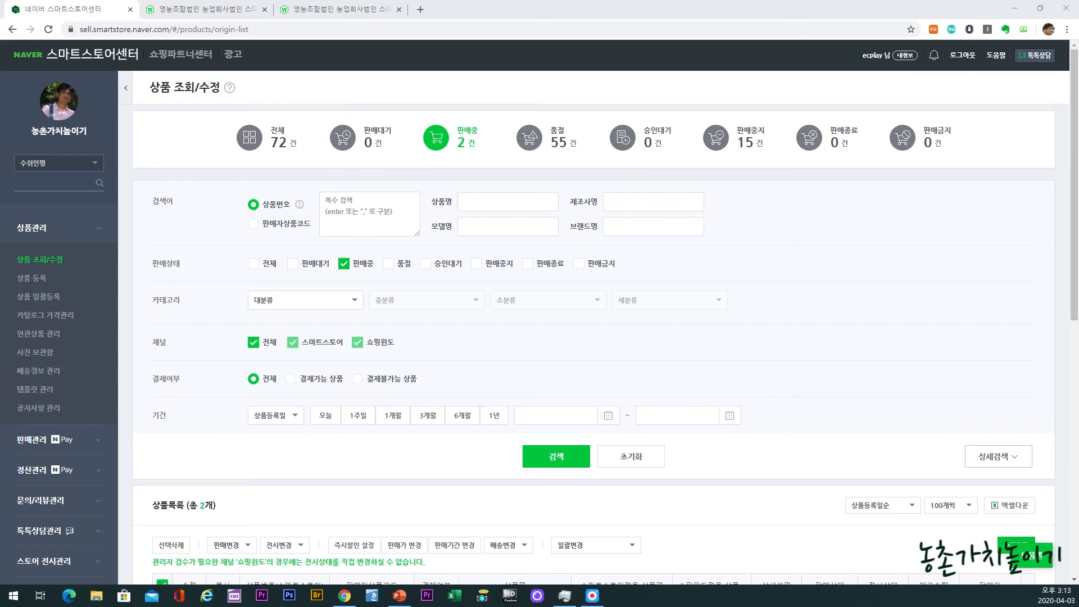
{"action": "left_click_drag", "start_coordinate": [243, 165], "coordinate": [852, 176]}
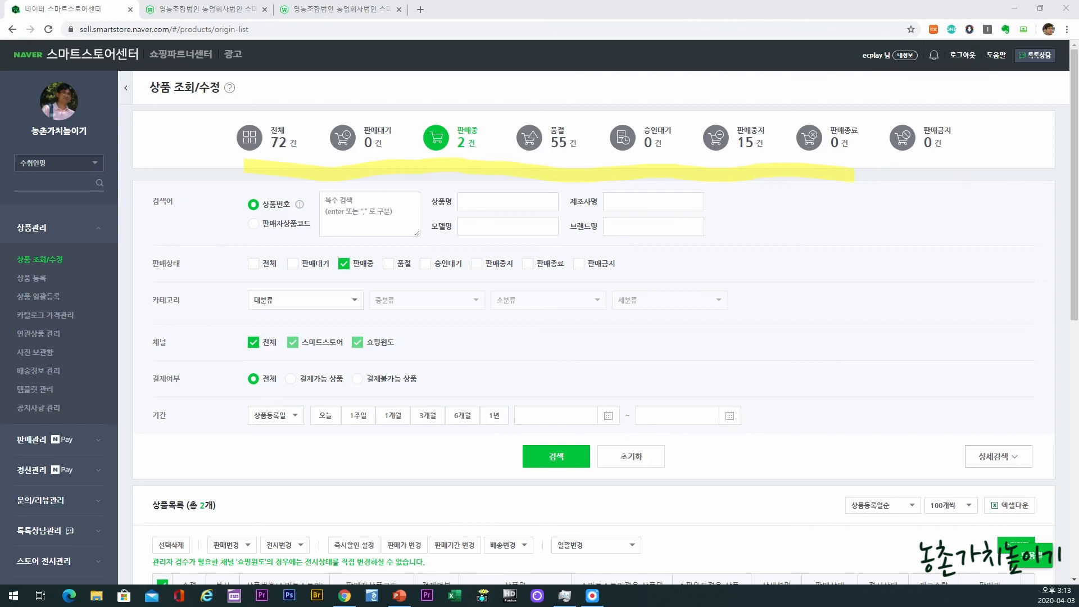
{"action": "key", "text": "ctrl+z"}
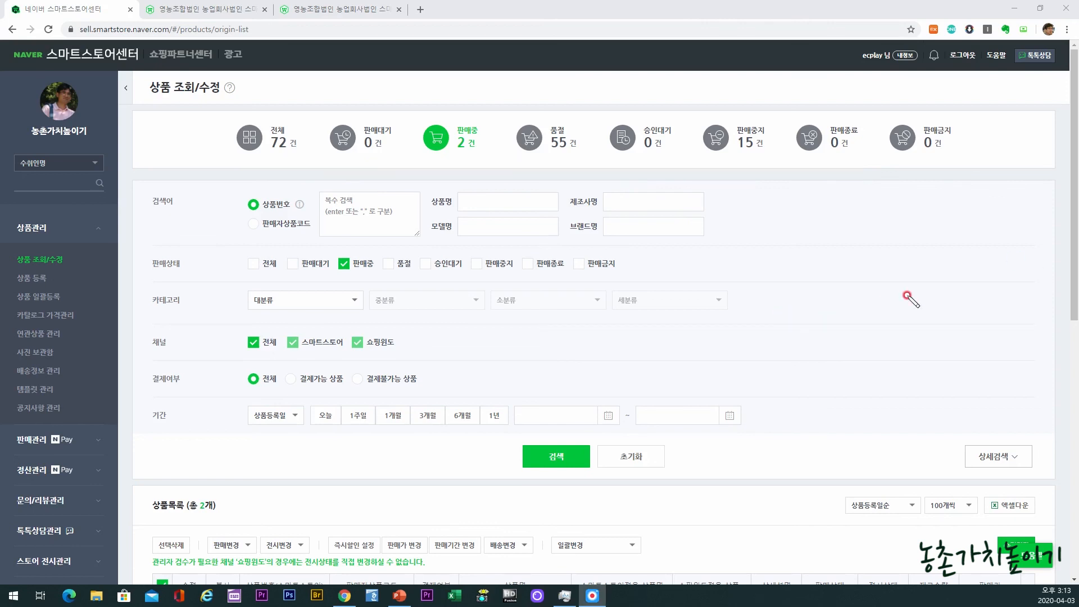